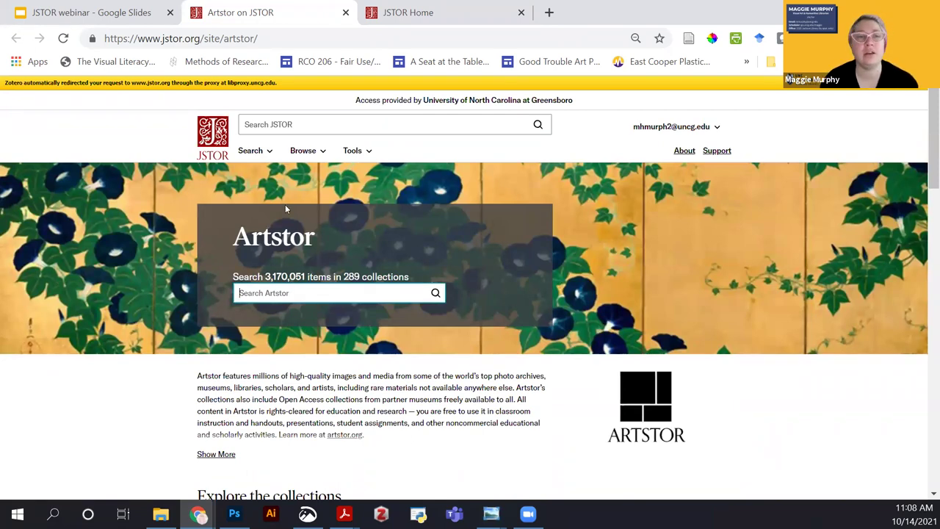
Drop down the JSTOR Search menu to show Advanced Search and Image Search
{"action": "left_click", "coordinate": [250, 151]}
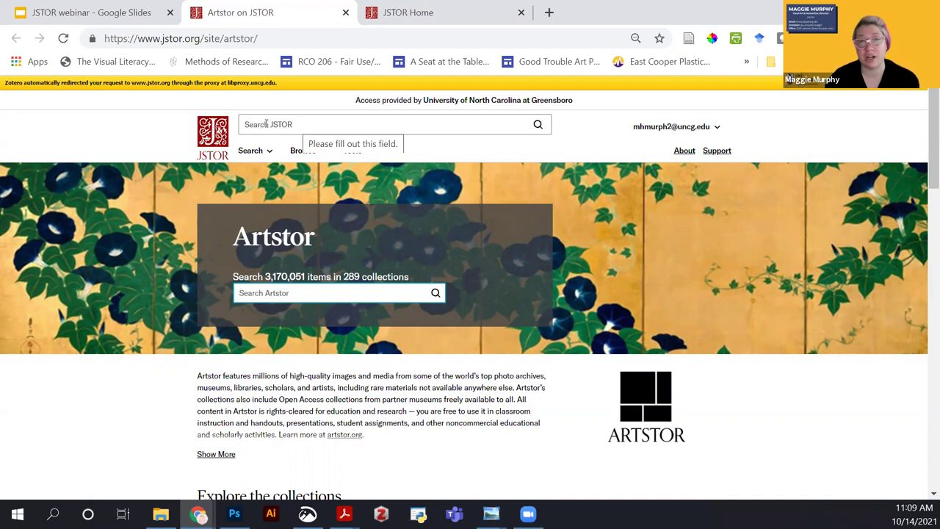
{"action": "left_click", "coordinate": [258, 151]}
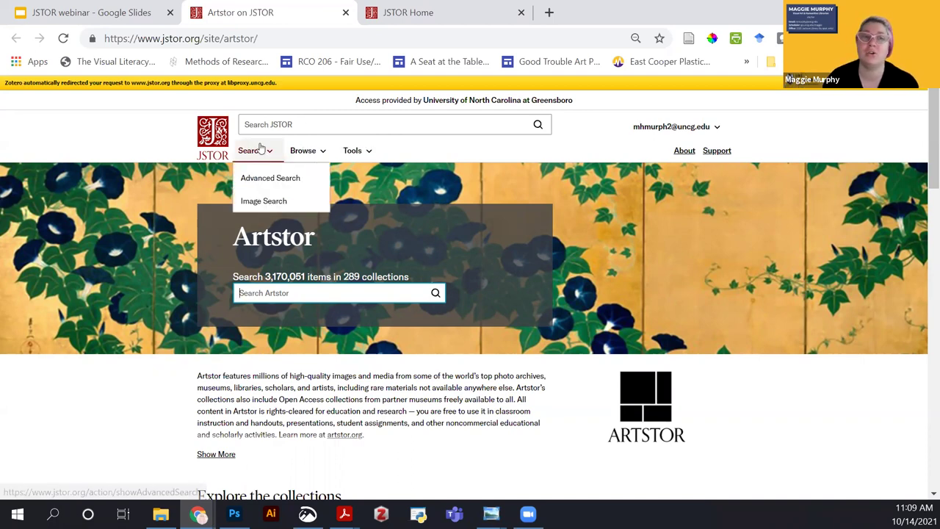
{"action": "left_click", "coordinate": [311, 308]}
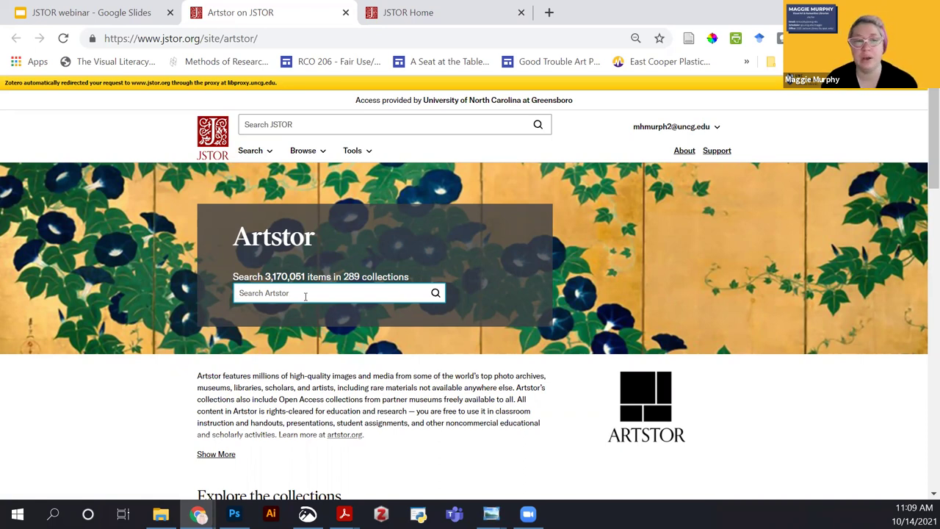
{"action": "mouse_move", "coordinate": [254, 153]}
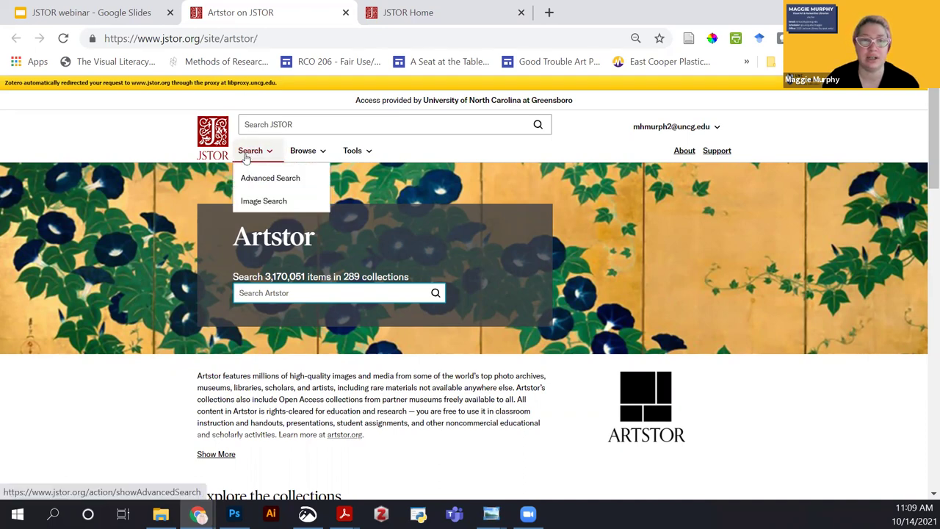
Go to Image Search and scroll down through the Explore Images grid
{"action": "left_click", "coordinate": [273, 201]}
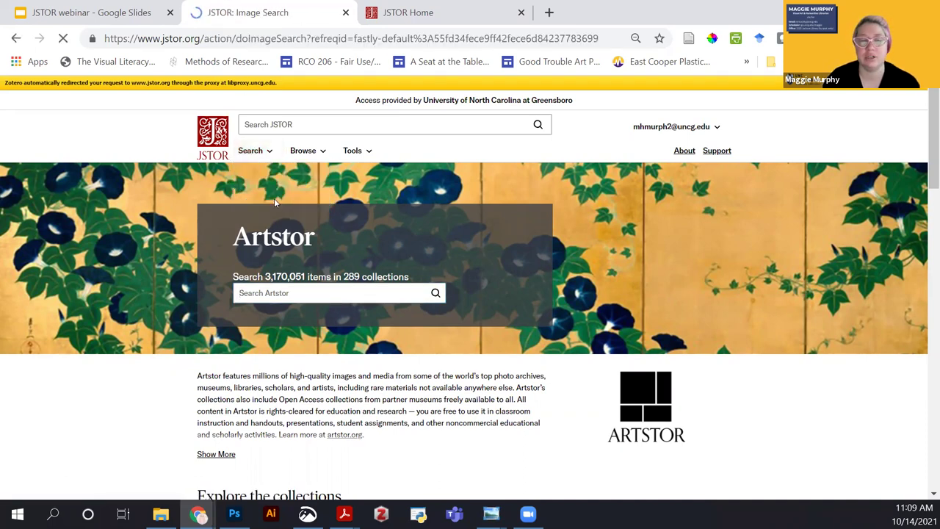
{"action": "scroll", "coordinate": [275, 204], "scroll_direction": "down", "scroll_amount": 1}
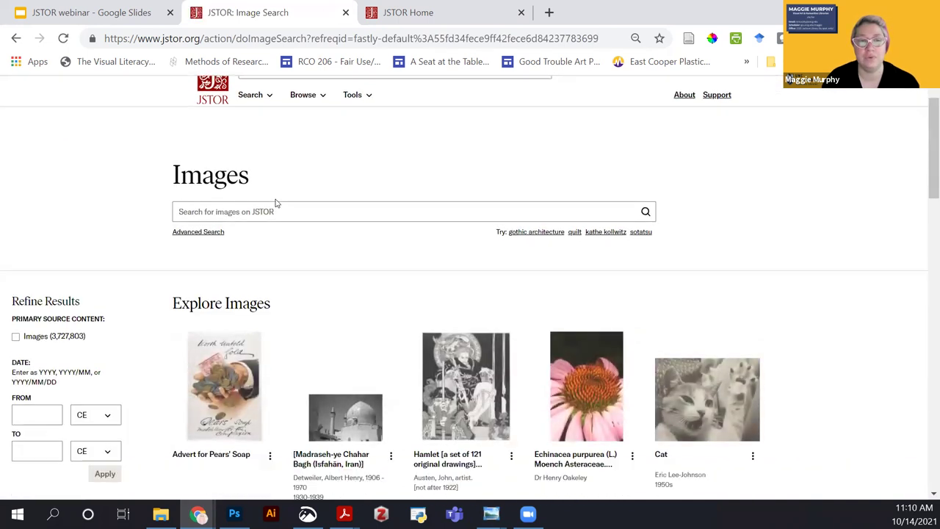
{"action": "scroll", "coordinate": [275, 203], "scroll_direction": "down", "scroll_amount": 3}
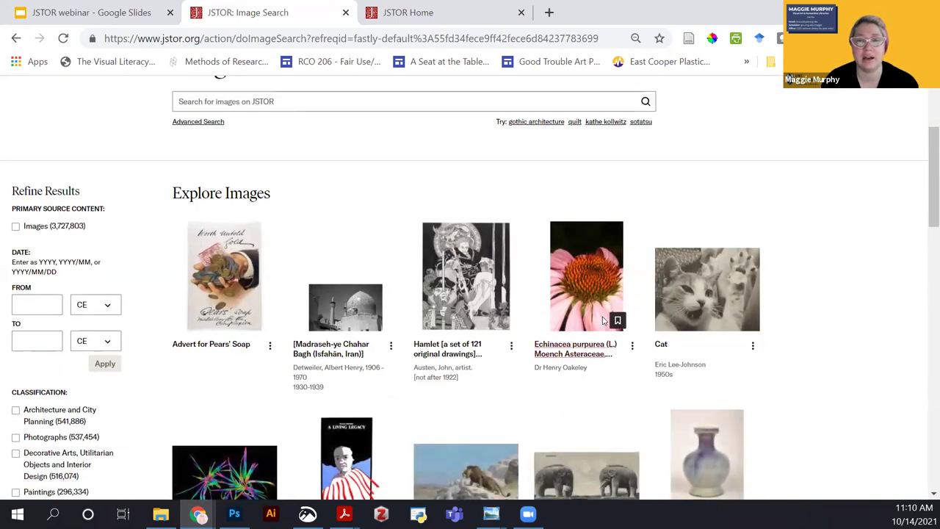
{"action": "scroll", "coordinate": [845, 345], "scroll_direction": "down", "scroll_amount": 5}
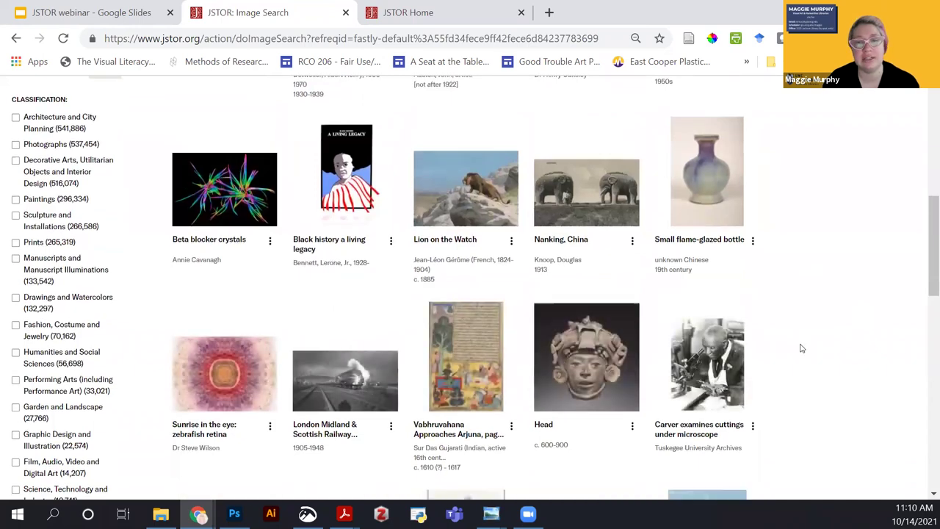
{"action": "scroll", "coordinate": [802, 348], "scroll_direction": "down", "scroll_amount": 4}
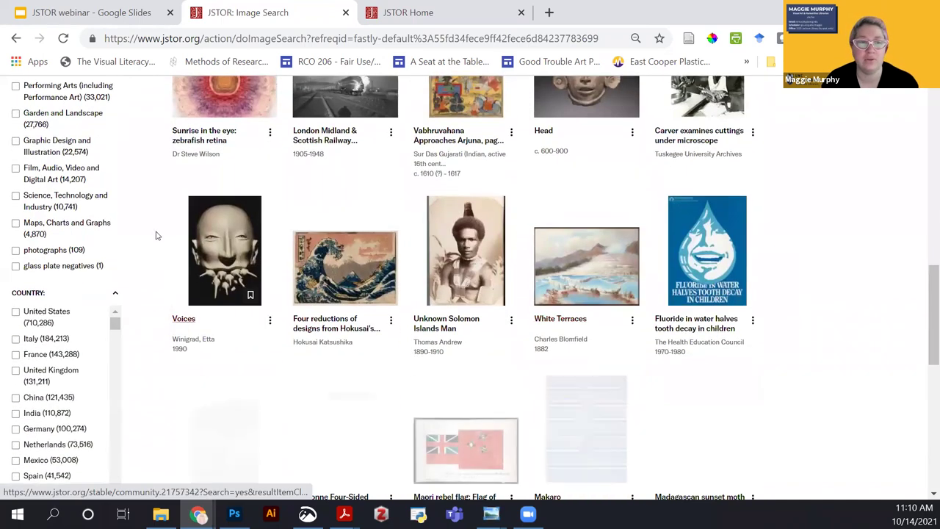
{"action": "scroll", "coordinate": [105, 194], "scroll_direction": "up", "scroll_amount": 10}
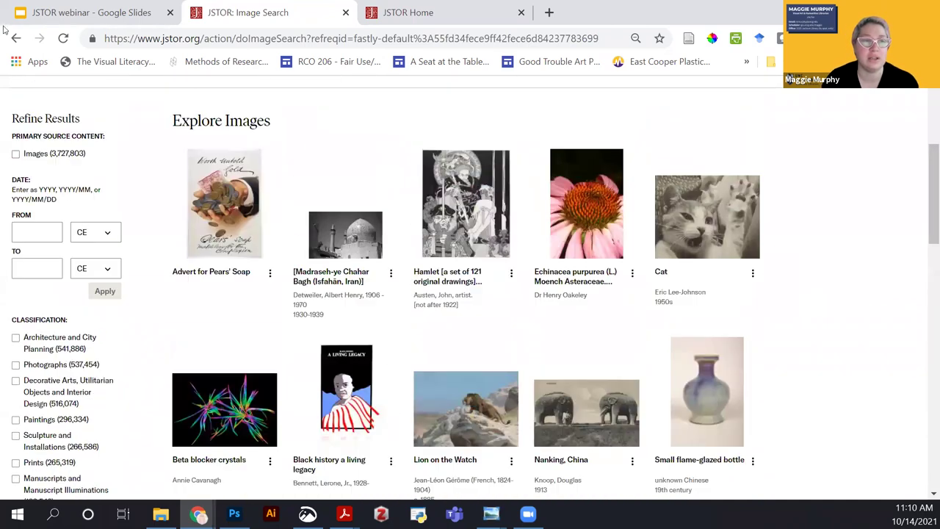
{"action": "scroll", "coordinate": [67, 179], "scroll_direction": "down", "scroll_amount": 1}
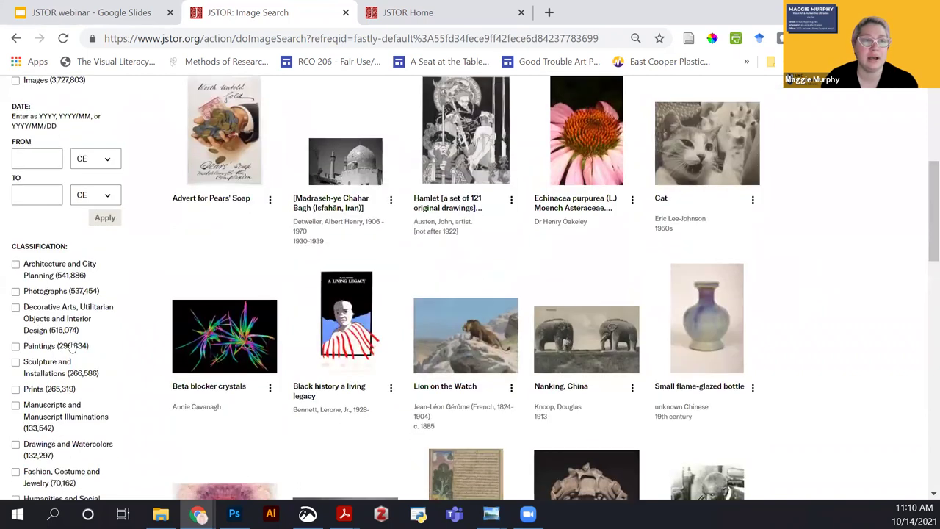
{"action": "scroll", "coordinate": [71, 348], "scroll_direction": "down", "scroll_amount": 2}
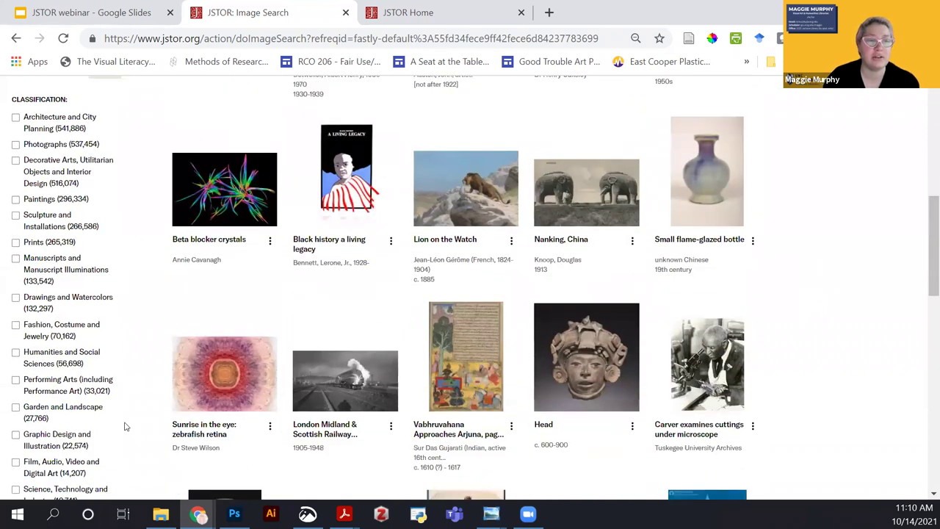
{"action": "scroll", "coordinate": [73, 327], "scroll_direction": "down", "scroll_amount": 5}
{"action": "scroll", "coordinate": [50, 308], "scroll_direction": "down", "scroll_amount": 10}
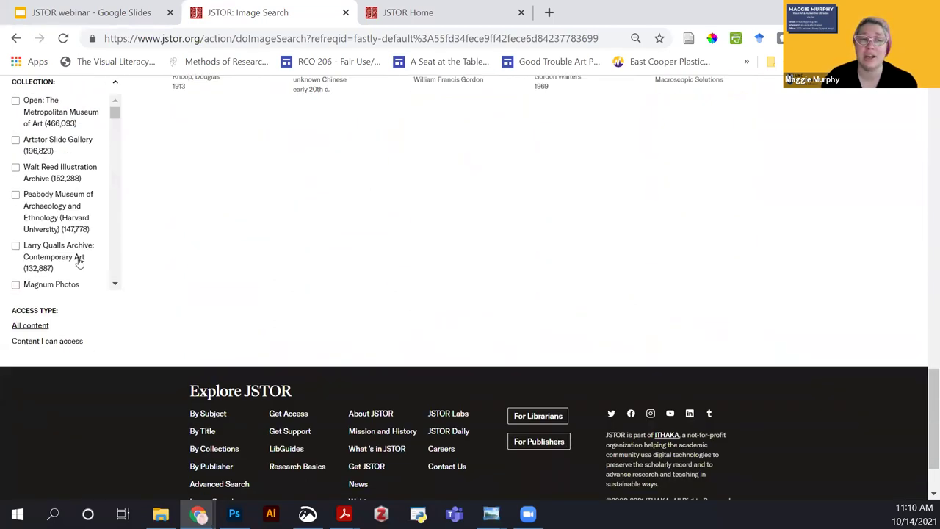
Scroll back to the top of the grid and switch to the JSTOR Home tab
{"action": "scroll", "coordinate": [79, 263], "scroll_direction": "up", "scroll_amount": 5}
{"action": "scroll", "coordinate": [88, 315], "scroll_direction": "up", "scroll_amount": 5}
{"action": "scroll", "coordinate": [74, 294], "scroll_direction": "up", "scroll_amount": 3}
{"action": "scroll", "coordinate": [294, 294], "scroll_direction": "up", "scroll_amount": 8}
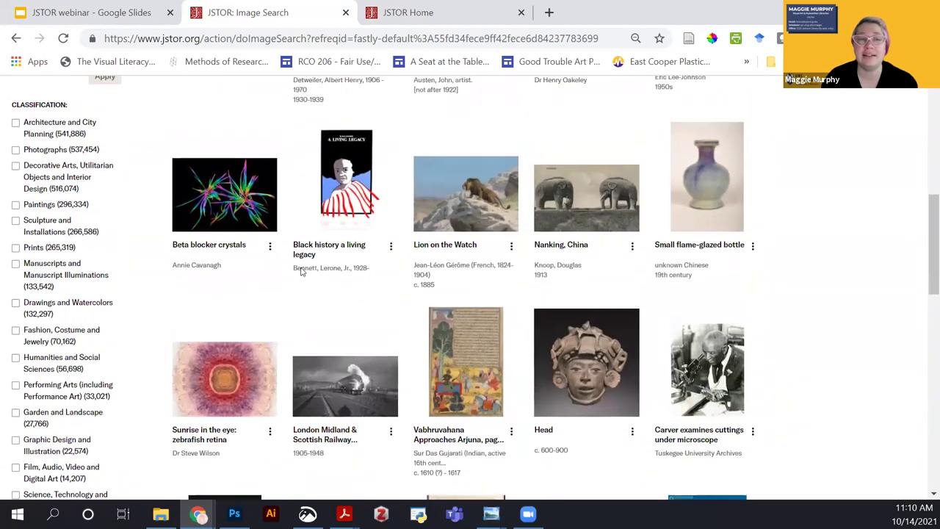
{"action": "scroll", "coordinate": [300, 272], "scroll_direction": "up", "scroll_amount": 1}
{"action": "scroll", "coordinate": [301, 272], "scroll_direction": "up", "scroll_amount": 4}
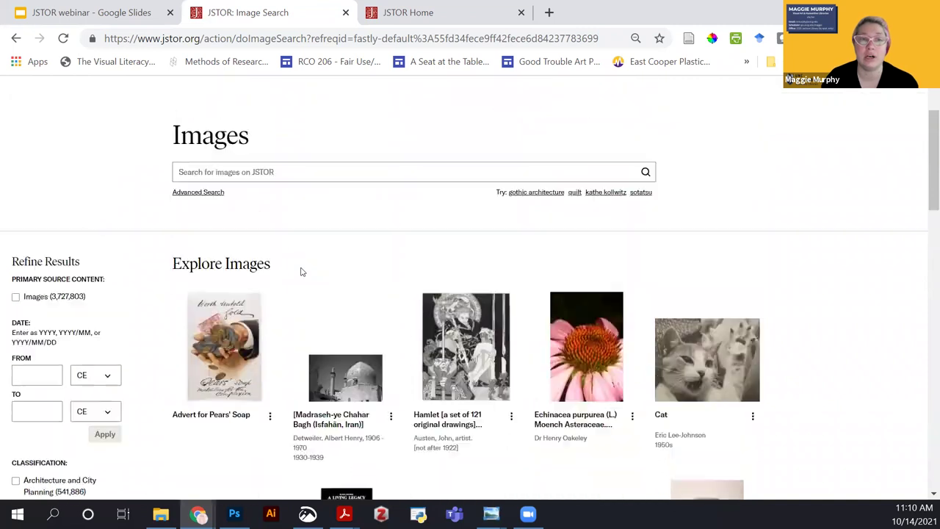
{"action": "scroll", "coordinate": [300, 272], "scroll_direction": "up", "scroll_amount": 2}
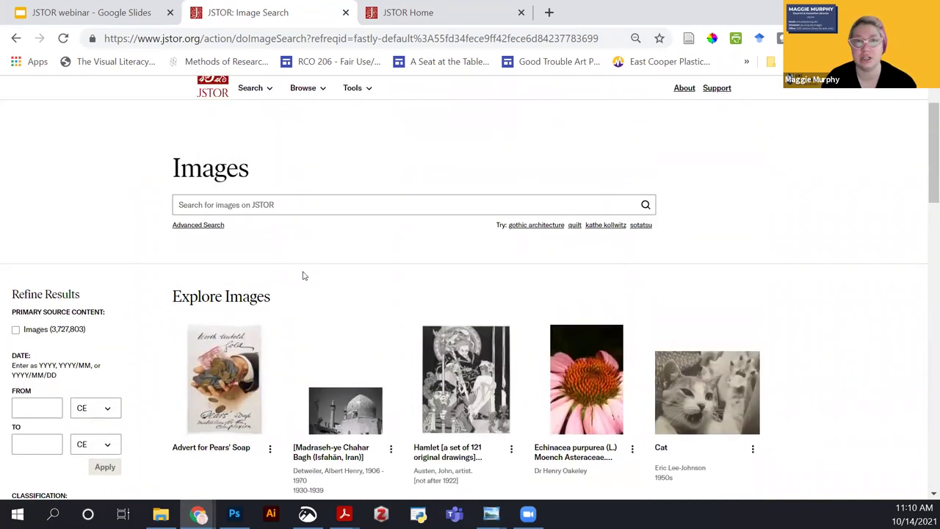
{"action": "left_click", "coordinate": [423, 18]}
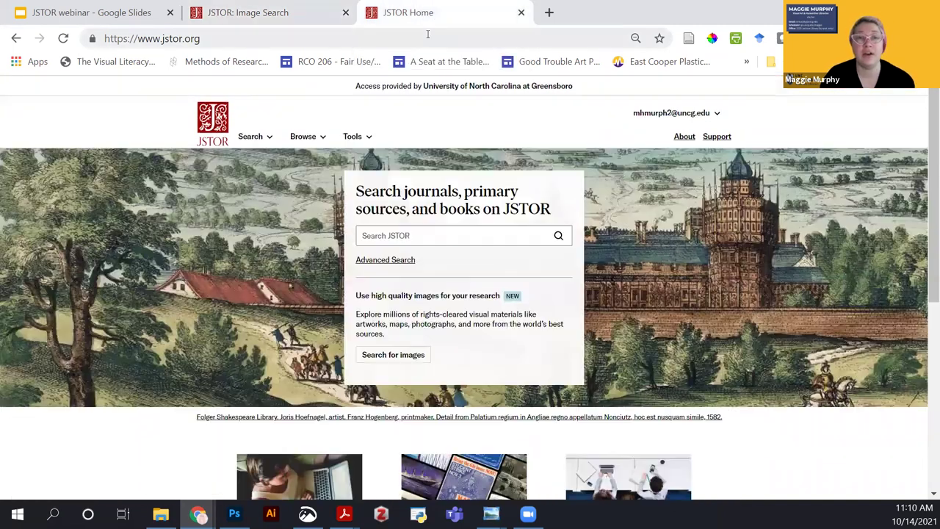
Search Google for 'artstor jstor webinar' in a new tab
{"action": "left_click", "coordinate": [551, 13]}
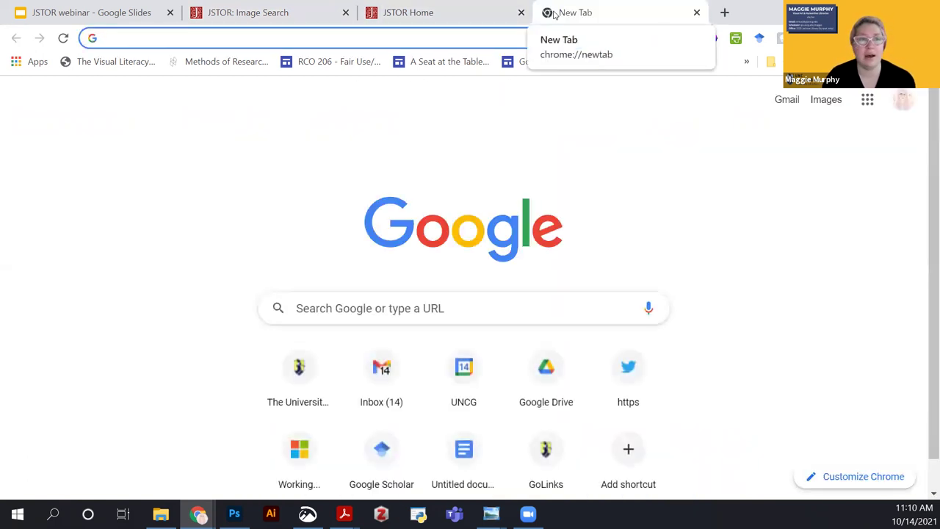
{"action": "type", "text": "artstor jstor"}
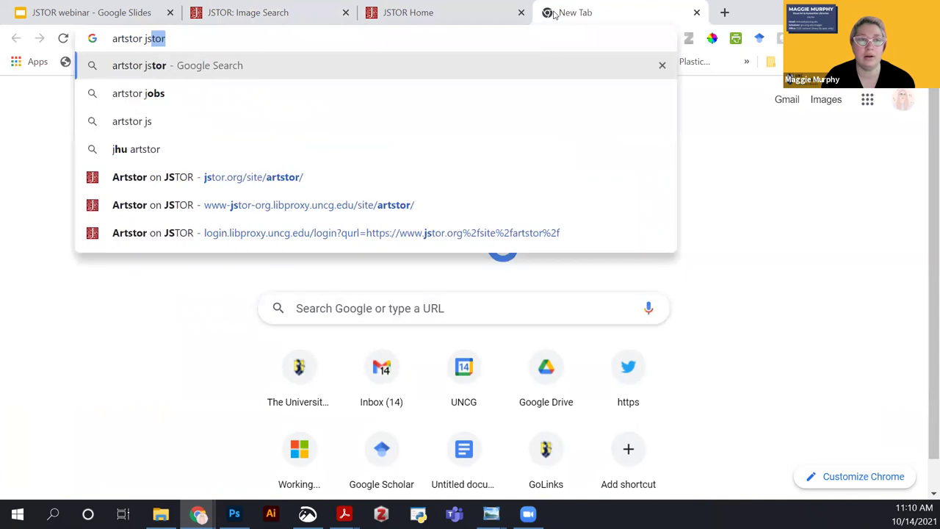
{"action": "type", "text": " webinar"}
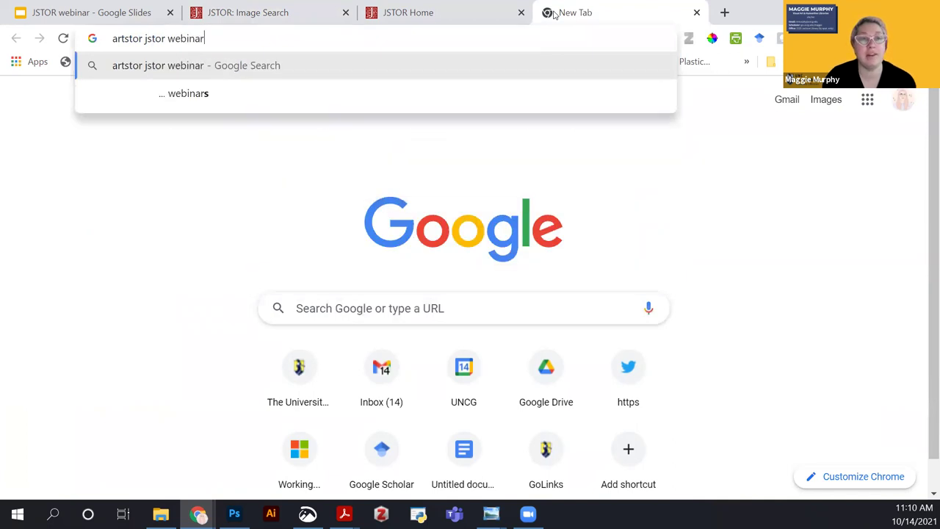
{"action": "key", "text": "Return"}
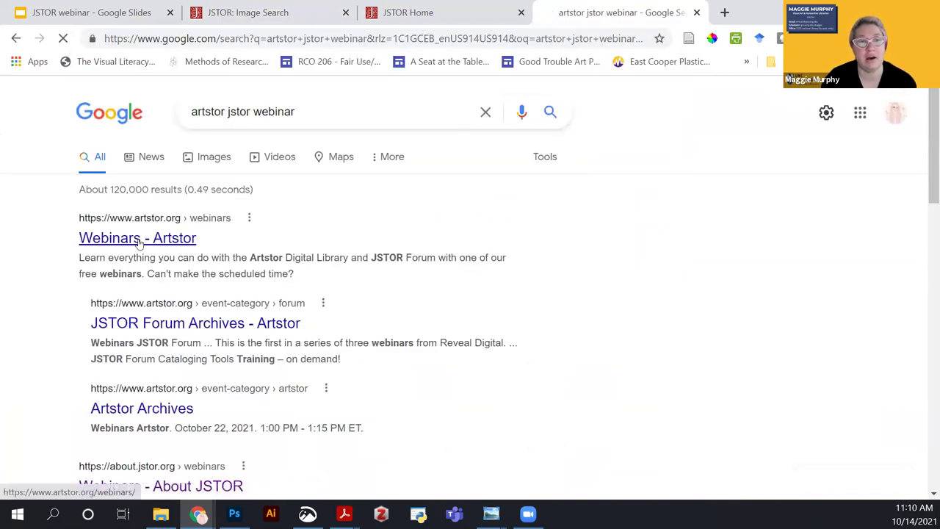
Browse the Webinars - Artstor page, then go to JSTOR's Advanced Search page
{"action": "left_click", "coordinate": [138, 239]}
{"action": "scroll", "coordinate": [238, 294], "scroll_direction": "down", "scroll_amount": 2}
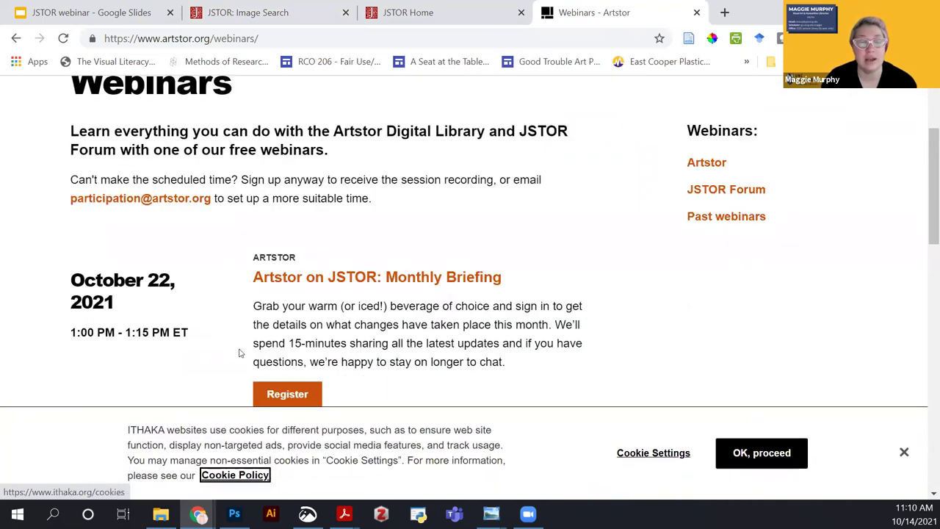
{"action": "scroll", "coordinate": [449, 183], "scroll_direction": "down", "scroll_amount": 1}
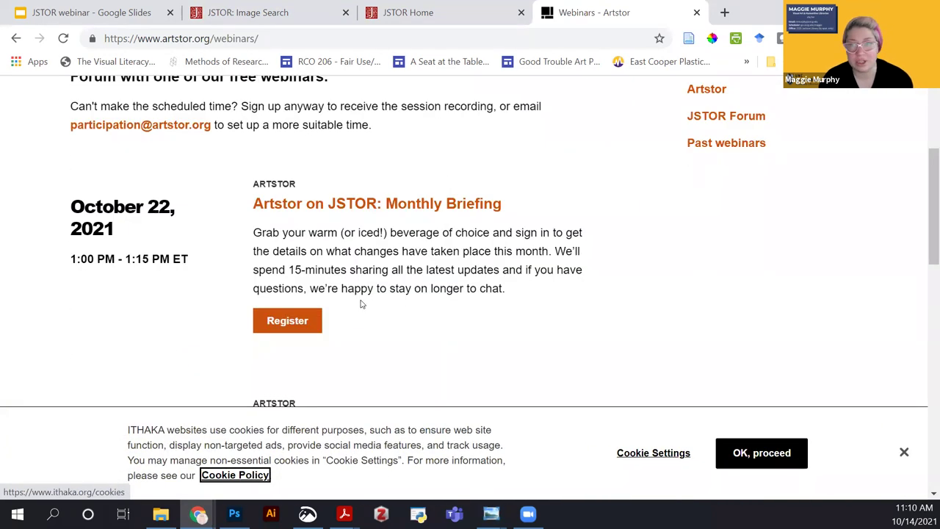
{"action": "scroll", "coordinate": [363, 300], "scroll_direction": "down", "scroll_amount": 1}
{"action": "scroll", "coordinate": [362, 300], "scroll_direction": "down", "scroll_amount": 1}
{"action": "scroll", "coordinate": [373, 275], "scroll_direction": "up", "scroll_amount": 2}
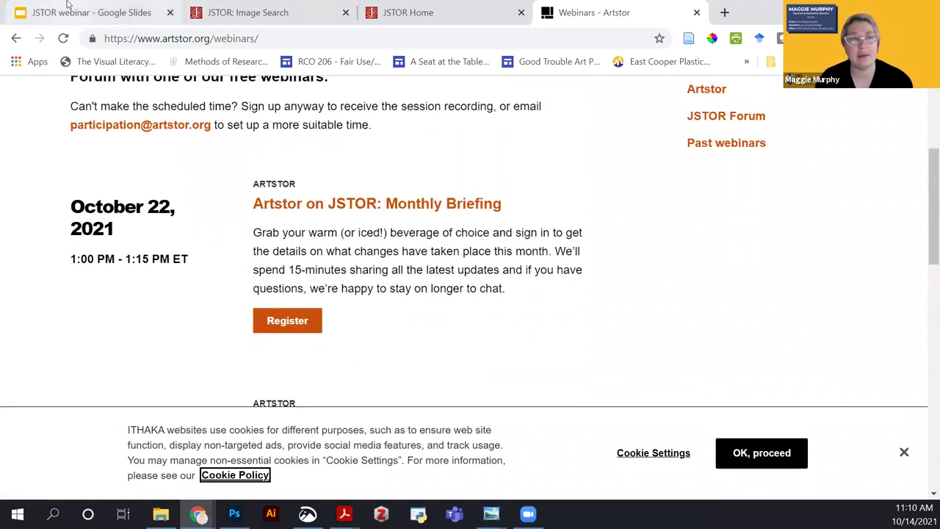
{"action": "left_click", "coordinate": [282, 13]}
{"action": "left_click", "coordinate": [253, 152]}
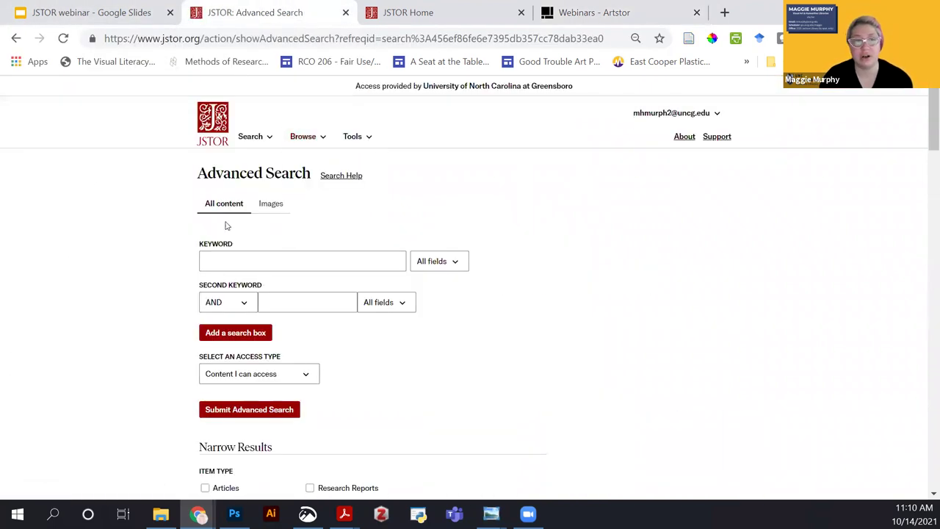
Run an advanced keyword search for 'unicorns'
{"action": "type", "text": "unicorns"}
{"action": "key", "text": "Return"}
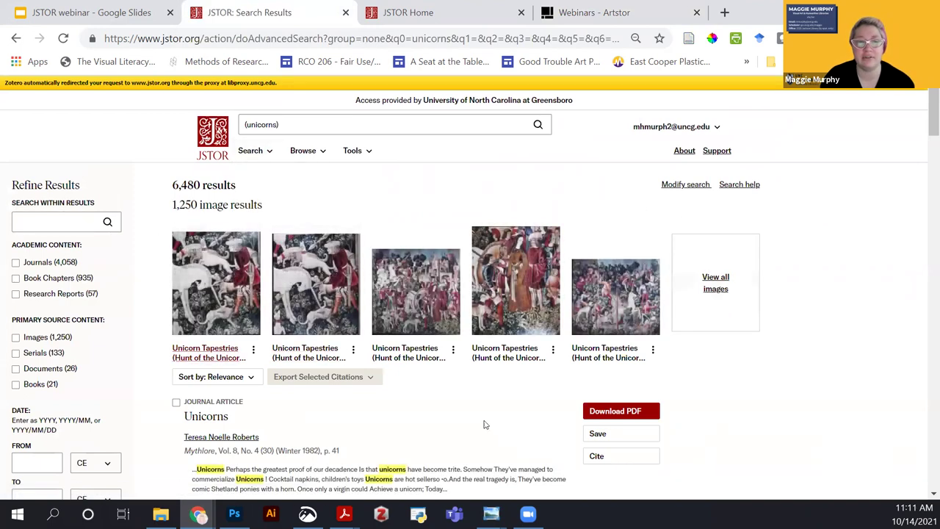
Limit the unicorns results to Journals (4,058) and return to the webinar slides
{"action": "scroll", "coordinate": [197, 199], "scroll_direction": "down", "scroll_amount": 1}
{"action": "scroll", "coordinate": [197, 199], "scroll_direction": "down", "scroll_amount": 1}
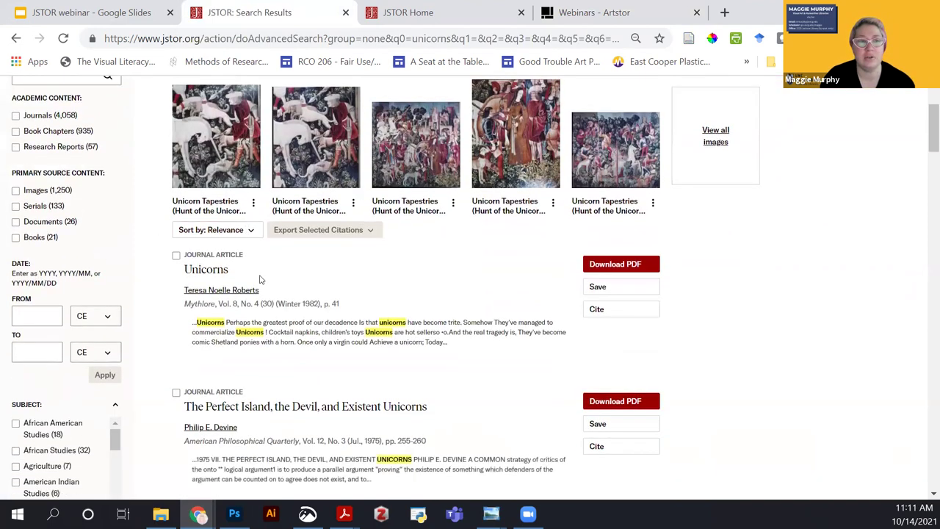
{"action": "scroll", "coordinate": [258, 280], "scroll_direction": "up", "scroll_amount": 1}
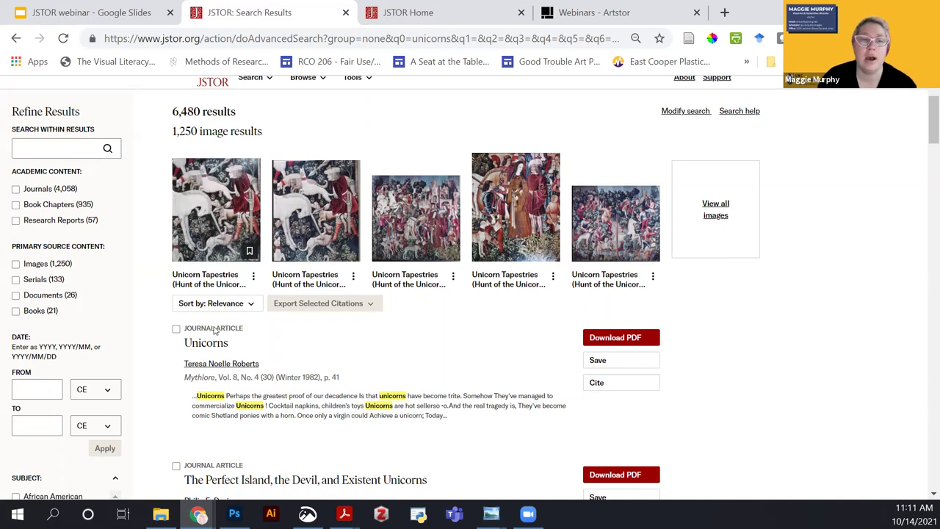
{"action": "left_click", "coordinate": [15, 191]}
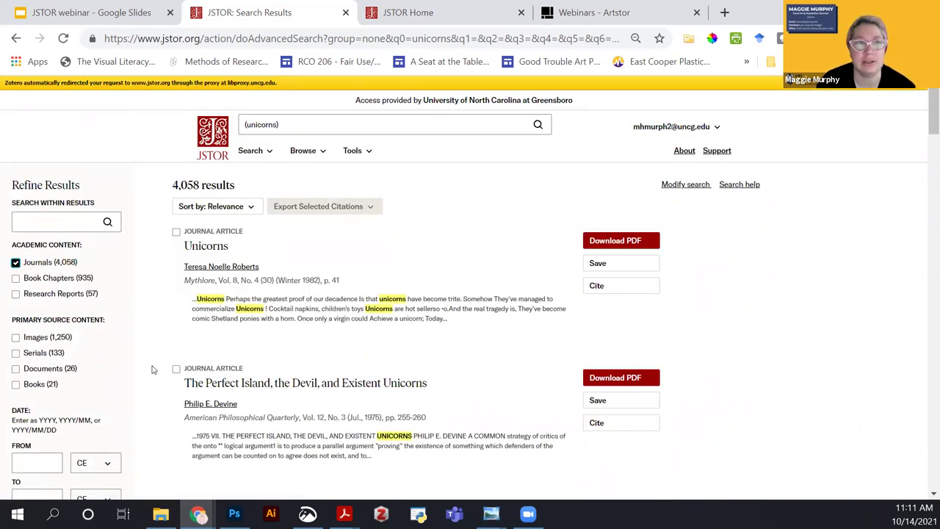
{"action": "left_click", "coordinate": [58, 4]}
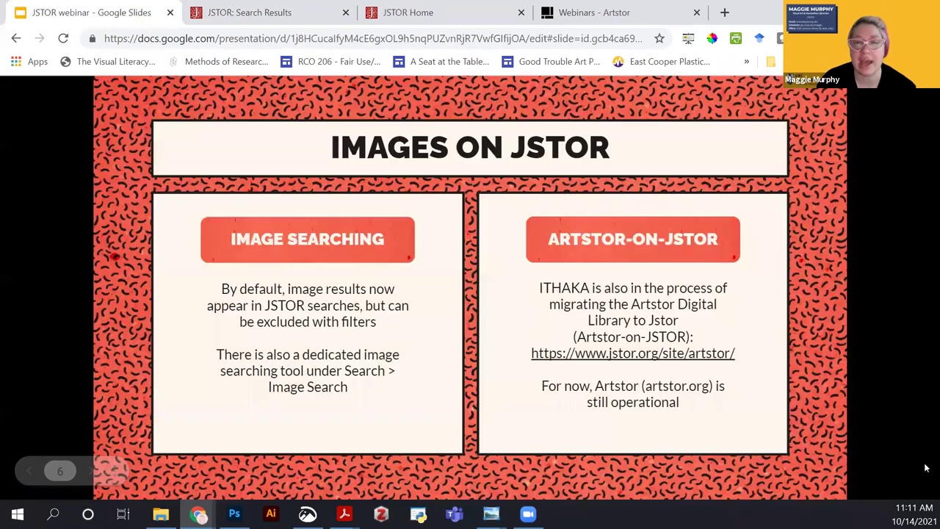
Present the deck full screen to the 02 Workspace slide, then return to the JSTOR results
{"action": "key", "text": "F11"}
{"action": "key", "text": "Right"}
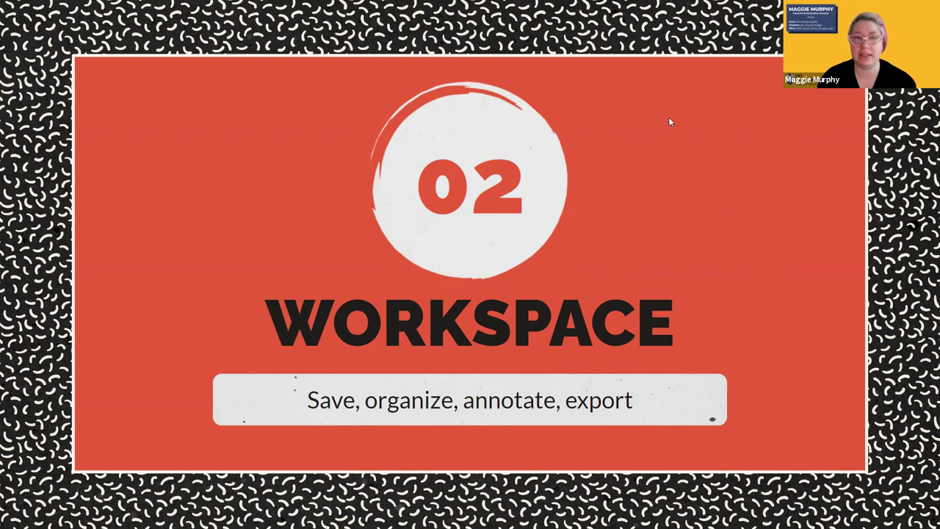
{"action": "key", "text": "Right"}
{"action": "key", "text": "Left"}
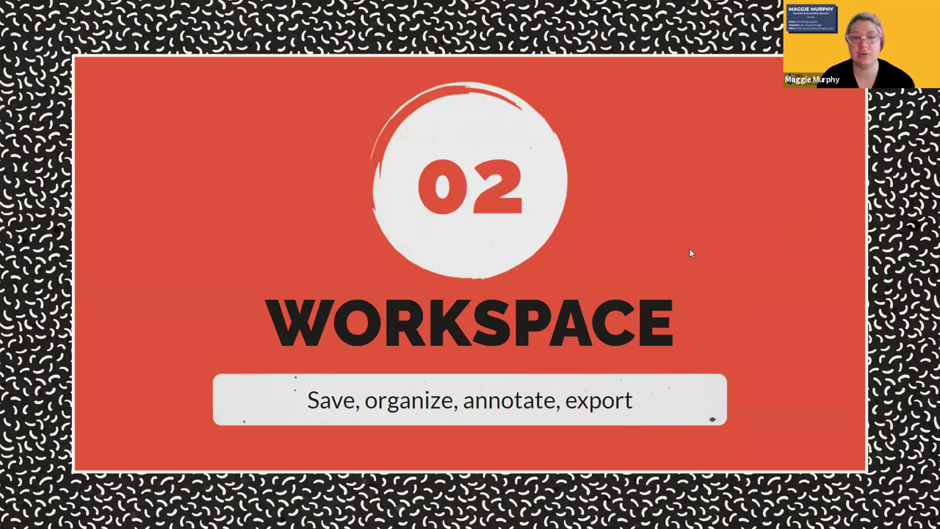
{"action": "key", "text": "Escape"}
{"action": "left_click", "coordinate": [249, 12]}
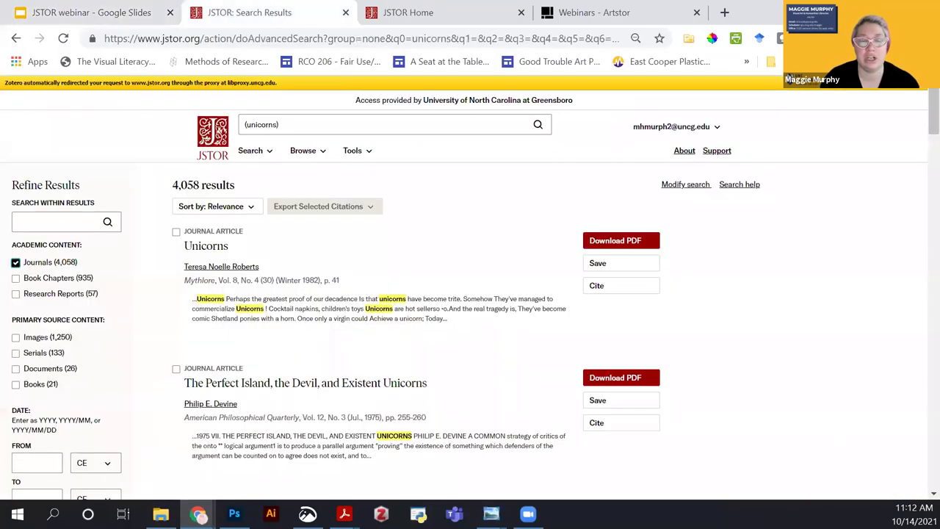
Run a new keyword search for 'unicorns', returning 6,480 results including images
{"action": "left_click", "coordinate": [368, 150]}
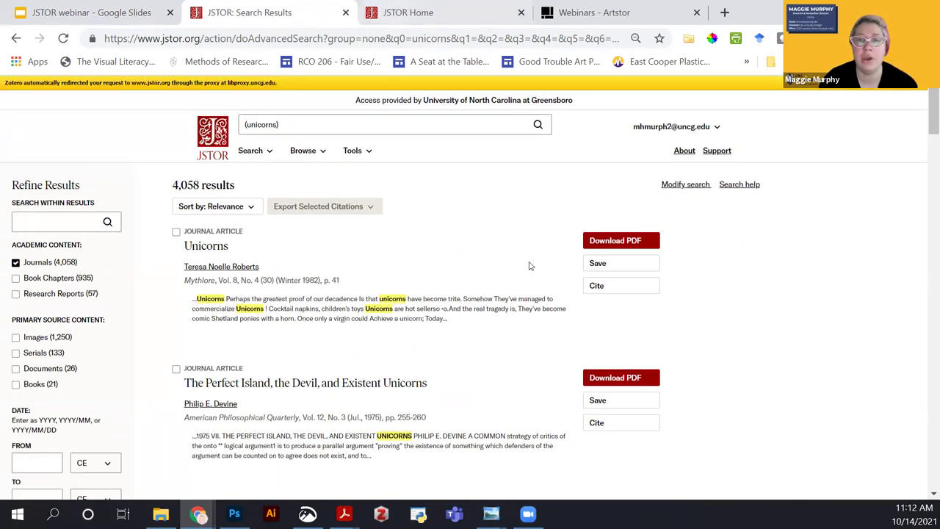
{"action": "left_click", "coordinate": [641, 263]}
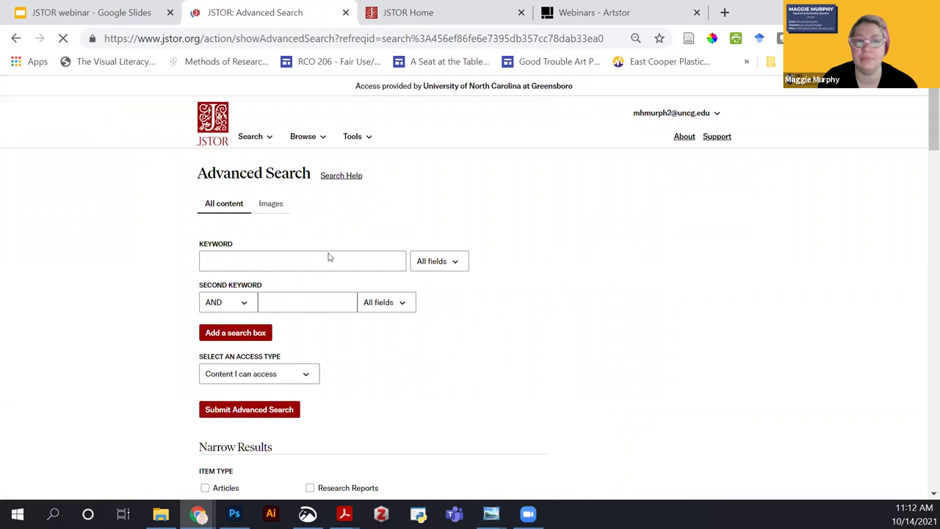
{"action": "left_click", "coordinate": [320, 262]}
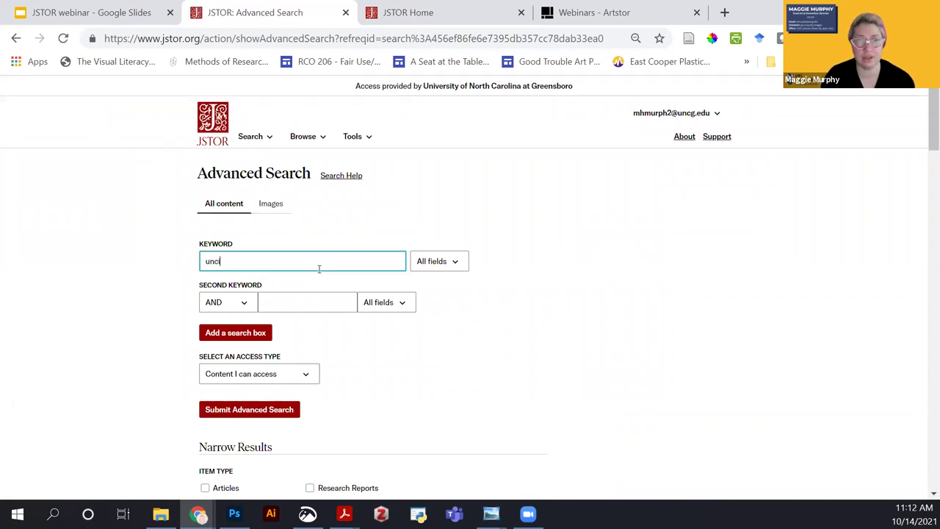
{"action": "type", "text": "unicorns"}
{"action": "key", "text": "Return"}
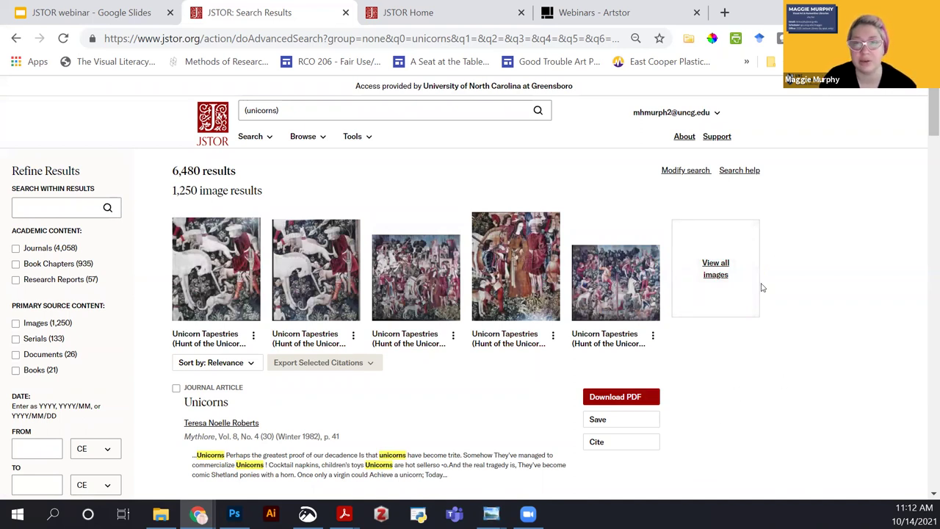
Save the 'Unicorns' article to the Workspace and open the Artstor Slide Gallery collection
{"action": "scroll", "coordinate": [718, 383], "scroll_direction": "down", "scroll_amount": 3}
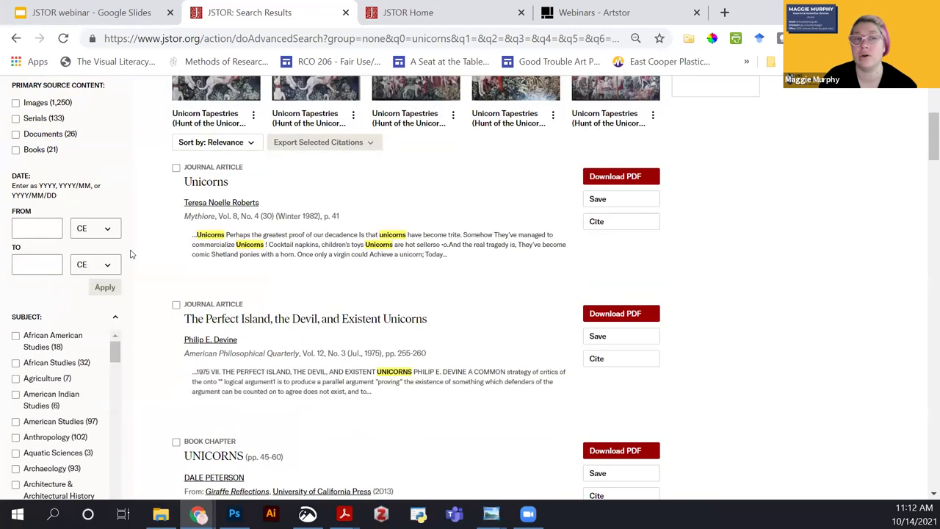
{"action": "left_click", "coordinate": [615, 203]}
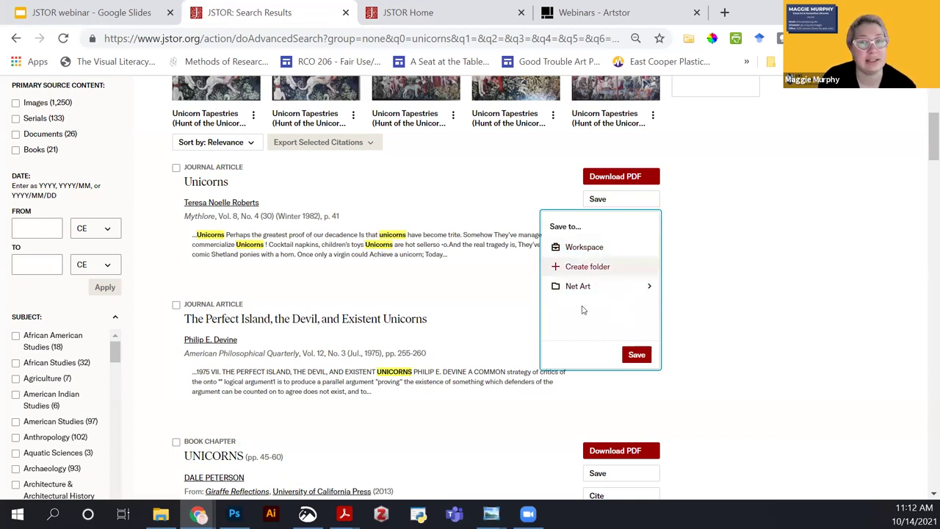
{"action": "left_click", "coordinate": [583, 246]}
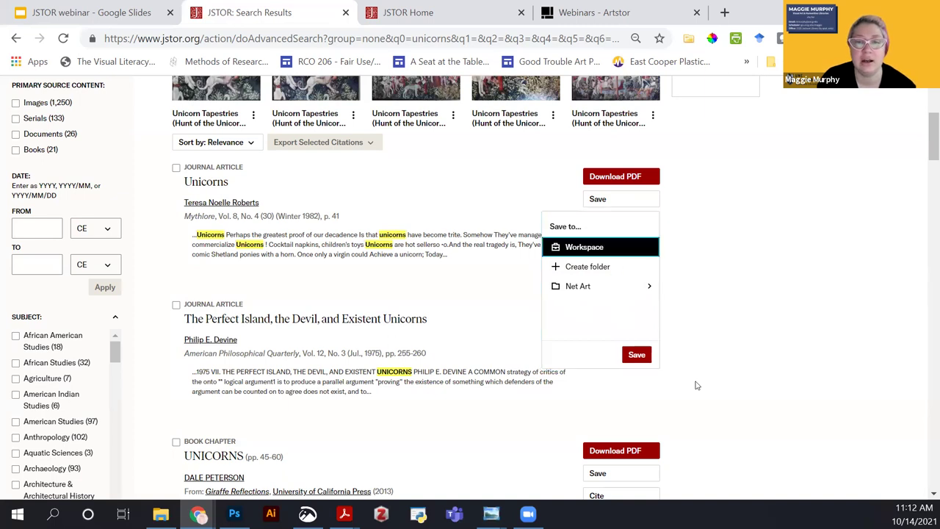
{"action": "left_click", "coordinate": [637, 355]}
{"action": "scroll", "coordinate": [314, 266], "scroll_direction": "up", "scroll_amount": 3}
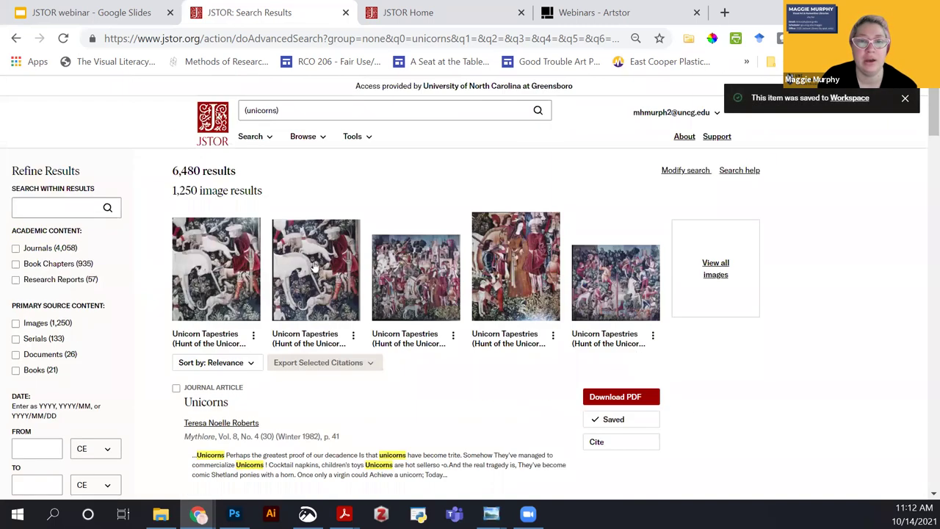
{"action": "left_click", "coordinate": [305, 254]}
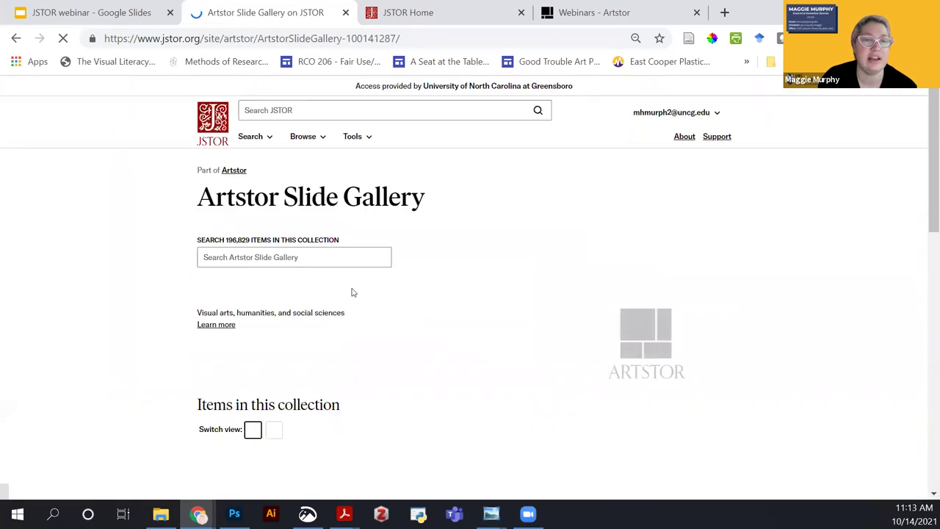
Scroll to the collection's items and open 'Anatomy of a Kimono panels #4'
{"action": "scroll", "coordinate": [502, 316], "scroll_direction": "down", "scroll_amount": 1}
{"action": "scroll", "coordinate": [502, 321], "scroll_direction": "down", "scroll_amount": 1}
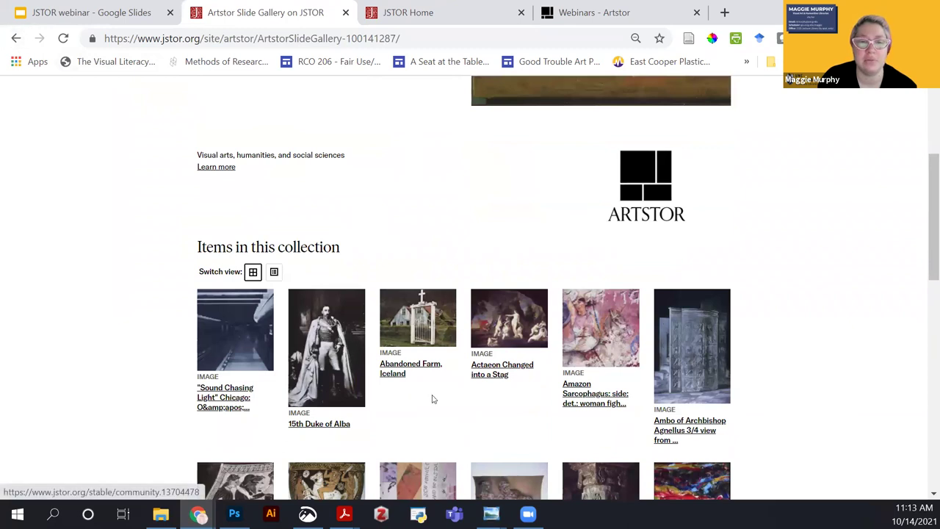
{"action": "scroll", "coordinate": [423, 416], "scroll_direction": "down", "scroll_amount": 1}
{"action": "left_click", "coordinate": [423, 417]}
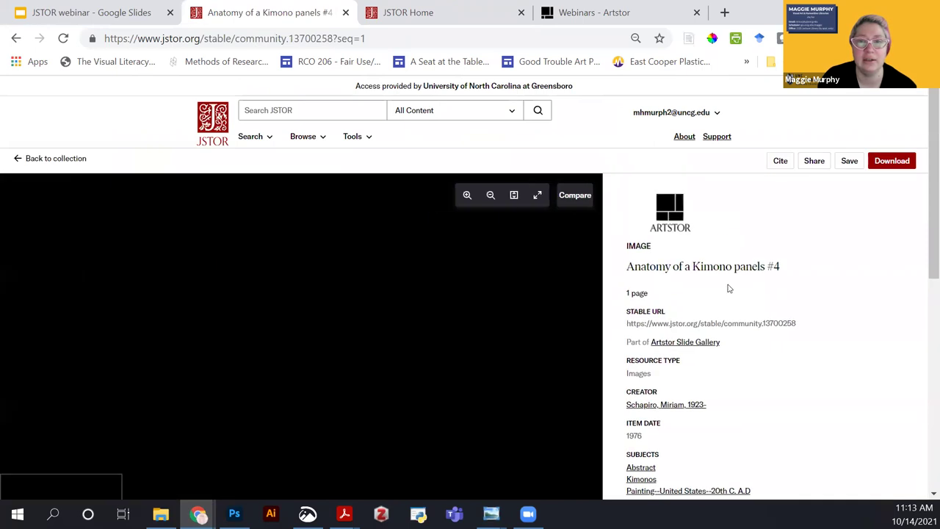
Save 'Anatomy of a Kimono panels #4' to the Workspace and go to the Workspace page
{"action": "left_click", "coordinate": [849, 160]}
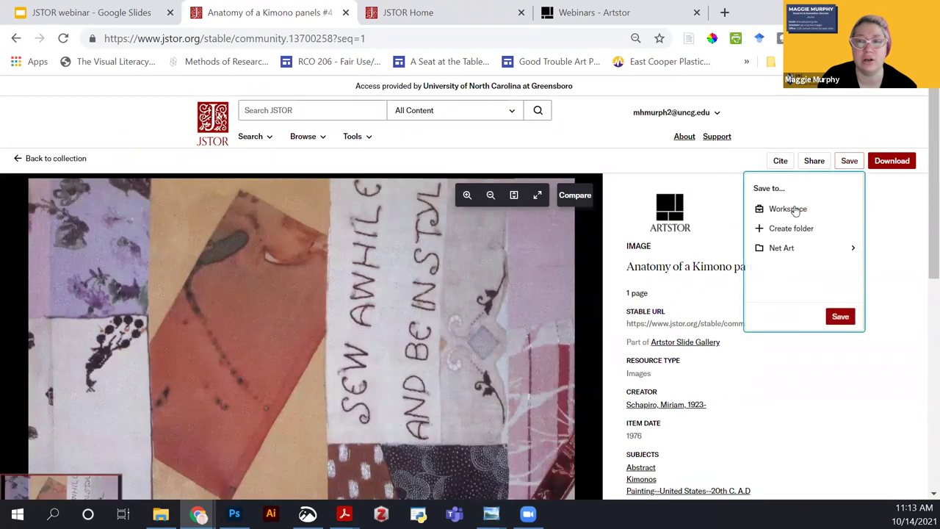
{"action": "left_click", "coordinate": [796, 211]}
{"action": "left_click", "coordinate": [841, 316]}
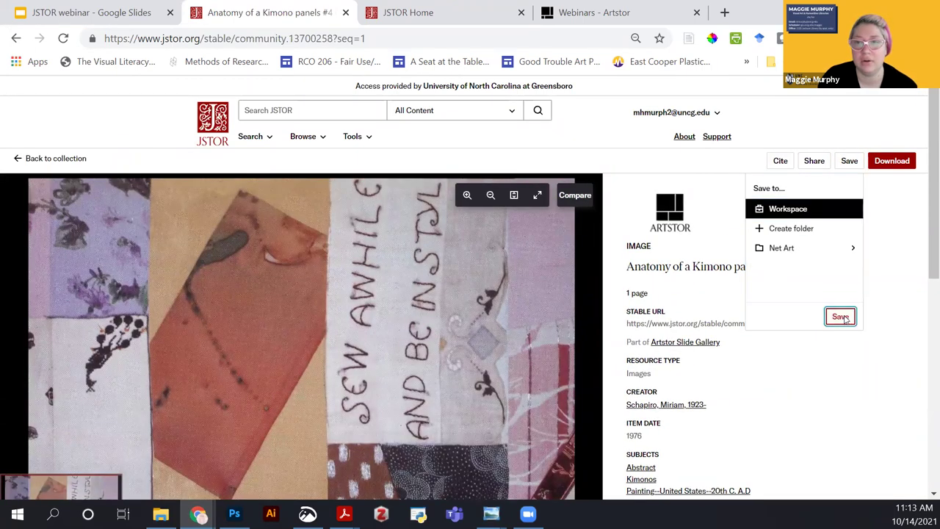
{"action": "left_click", "coordinate": [358, 138]}
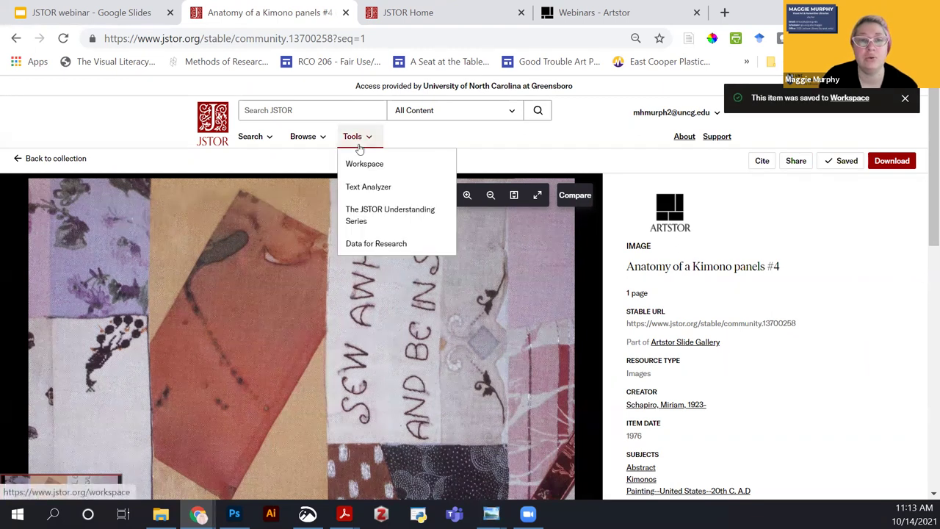
{"action": "left_click", "coordinate": [360, 163]}
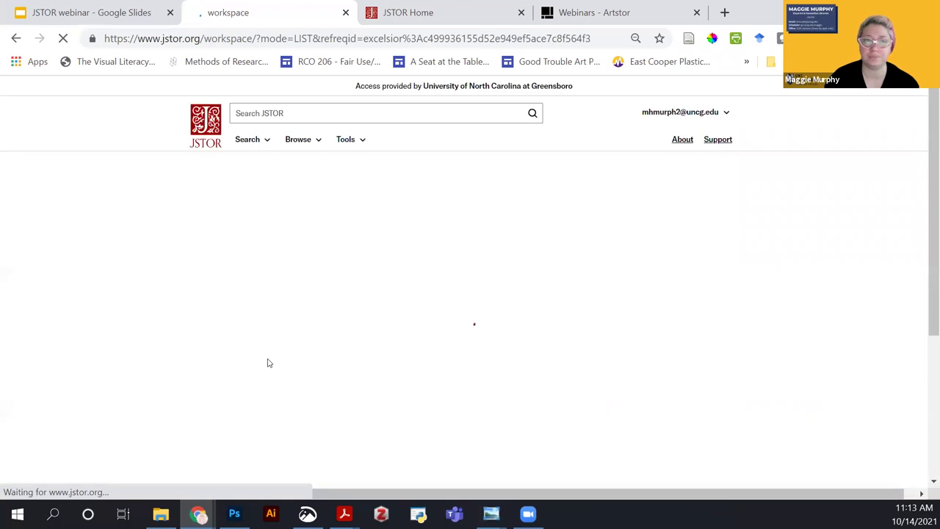
Browse the Workspace and switch it to thumbnail gallery view
{"action": "scroll", "coordinate": [592, 311], "scroll_direction": "down", "scroll_amount": 1}
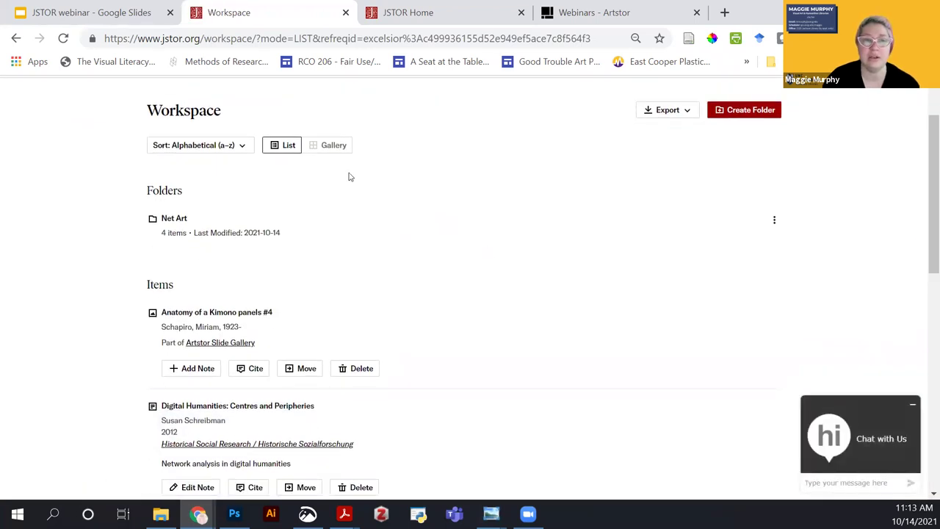
{"action": "scroll", "coordinate": [289, 181], "scroll_direction": "down", "scroll_amount": 10}
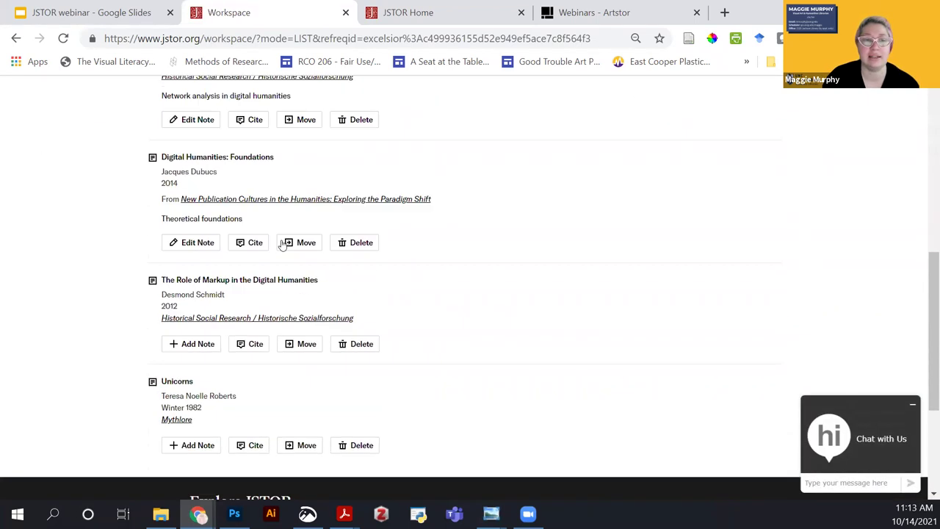
{"action": "scroll", "coordinate": [281, 267], "scroll_direction": "up", "scroll_amount": 5}
{"action": "middle_click", "coordinate": [406, 384]}
{"action": "scroll", "coordinate": [413, 380], "scroll_direction": "down", "scroll_amount": 3}
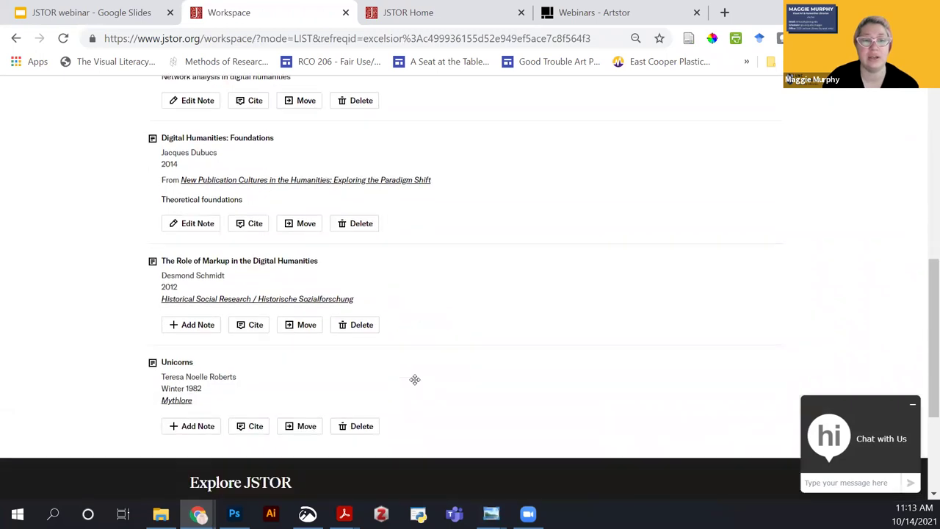
{"action": "scroll", "coordinate": [368, 388], "scroll_direction": "up", "scroll_amount": 6}
{"action": "scroll", "coordinate": [293, 297], "scroll_direction": "up", "scroll_amount": 1}
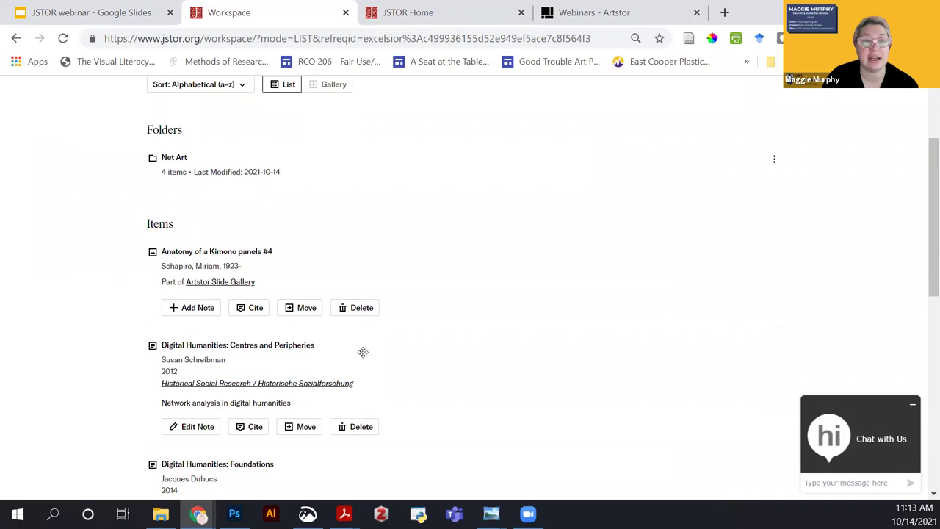
{"action": "scroll", "coordinate": [472, 326], "scroll_direction": "up", "scroll_amount": 3}
{"action": "left_click", "coordinate": [331, 221]}
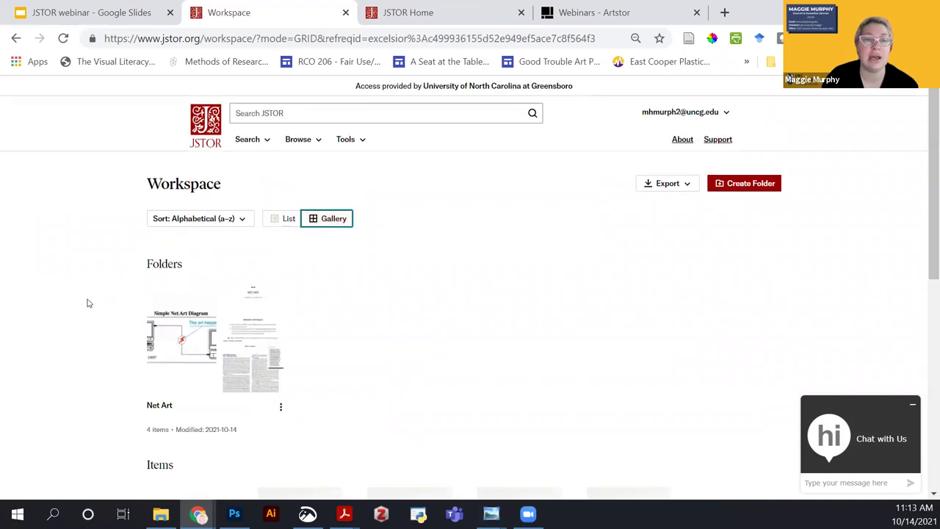
Scroll the gallery and open the Net Art folder
{"action": "scroll", "coordinate": [88, 303], "scroll_direction": "down", "scroll_amount": 2}
{"action": "scroll", "coordinate": [95, 274], "scroll_direction": "down", "scroll_amount": 2}
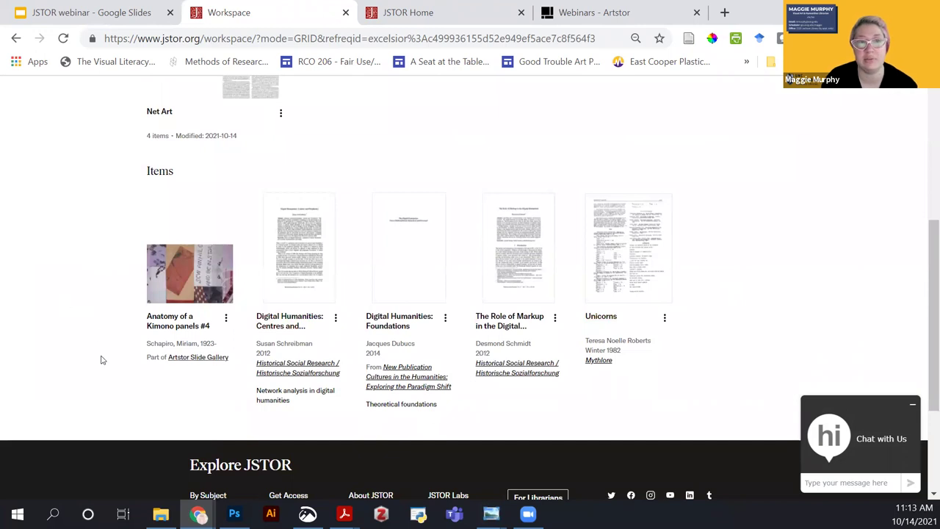
{"action": "scroll", "coordinate": [422, 369], "scroll_direction": "up", "scroll_amount": 4}
{"action": "scroll", "coordinate": [428, 343], "scroll_direction": "down", "scroll_amount": 1}
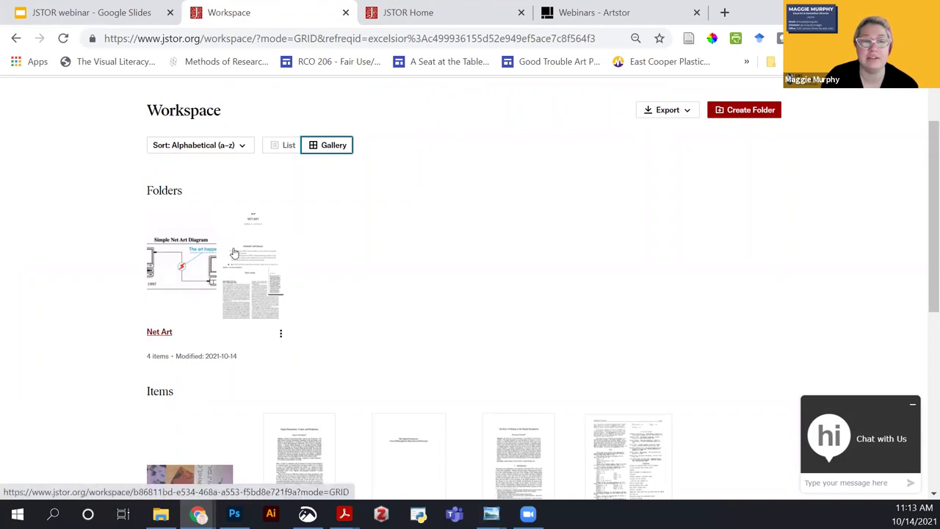
{"action": "left_click", "coordinate": [277, 292]}
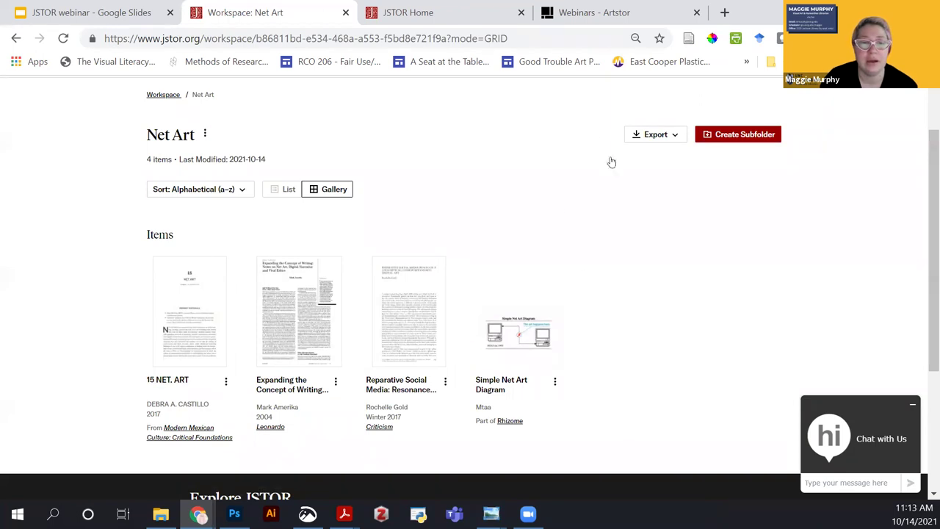
Switch the Net Art folder's items to list view
{"action": "left_click", "coordinate": [283, 187]}
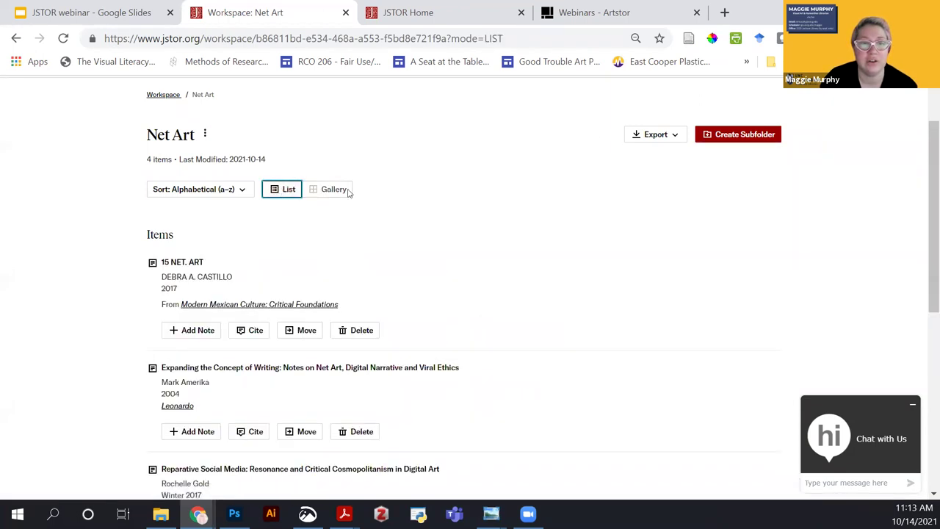
{"action": "scroll", "coordinate": [368, 193], "scroll_direction": "down", "scroll_amount": 2}
{"action": "scroll", "coordinate": [367, 191], "scroll_direction": "down", "scroll_amount": 2}
{"action": "scroll", "coordinate": [325, 307], "scroll_direction": "up", "scroll_amount": 1}
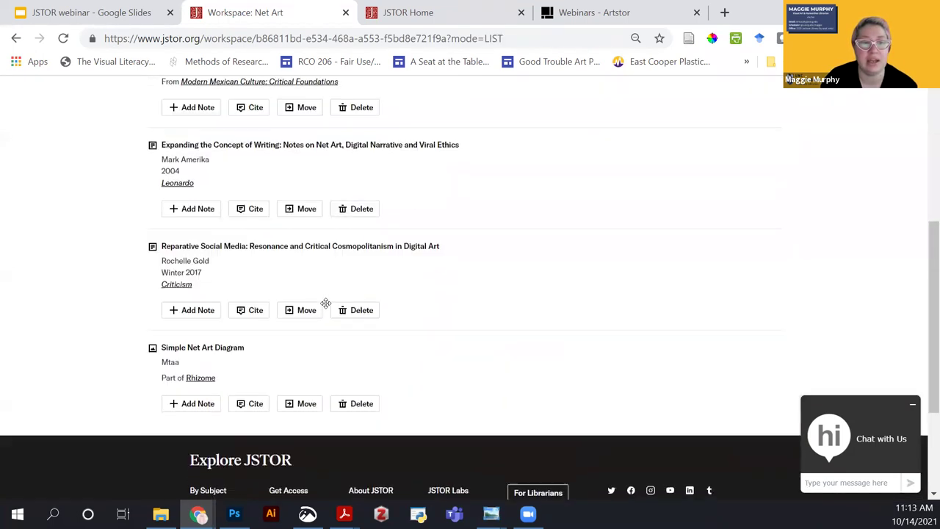
{"action": "scroll", "coordinate": [302, 346], "scroll_direction": "up", "scroll_amount": 1}
Open an empty note box under the '15 NET. ART' item
{"action": "left_click", "coordinate": [182, 184]}
{"action": "left_click", "coordinate": [205, 195]}
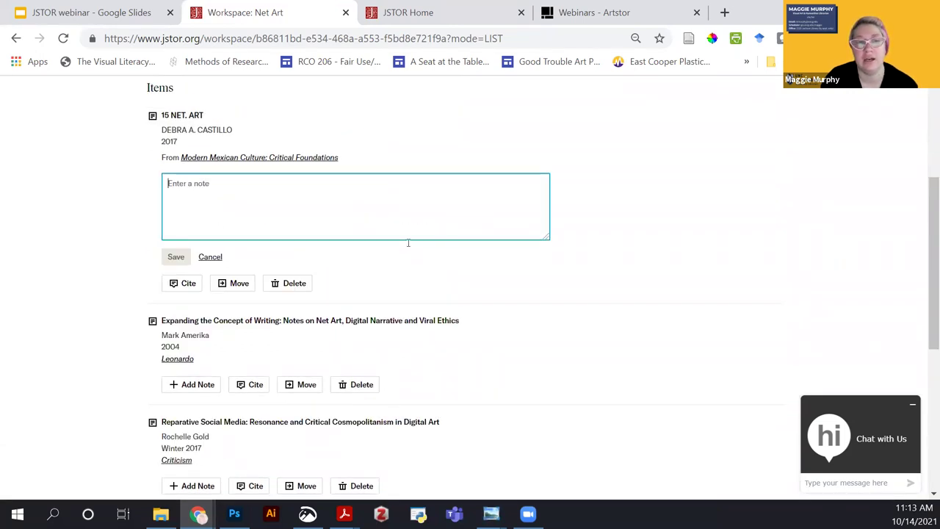
{"action": "left_click", "coordinate": [93, 225]}
{"action": "scroll", "coordinate": [338, 199], "scroll_direction": "up", "scroll_amount": 3}
Show the Net Art folder's Export options
{"action": "left_click", "coordinate": [656, 208]}
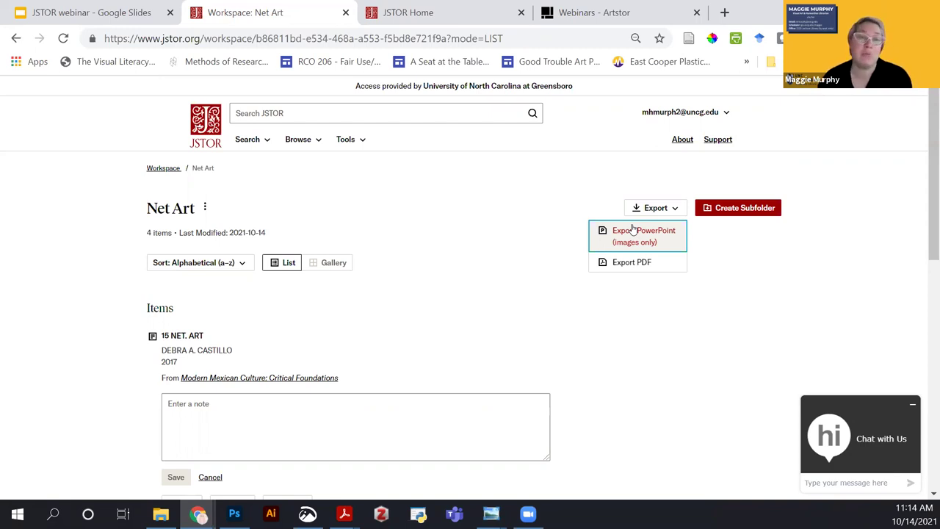
{"action": "scroll", "coordinate": [423, 268], "scroll_direction": "down", "scroll_amount": 5}
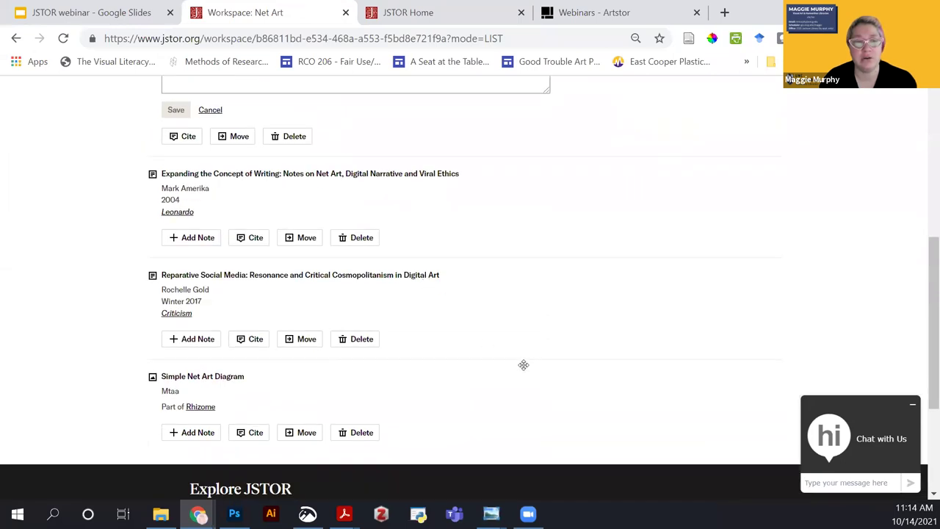
{"action": "scroll", "coordinate": [525, 364], "scroll_direction": "up", "scroll_amount": 4}
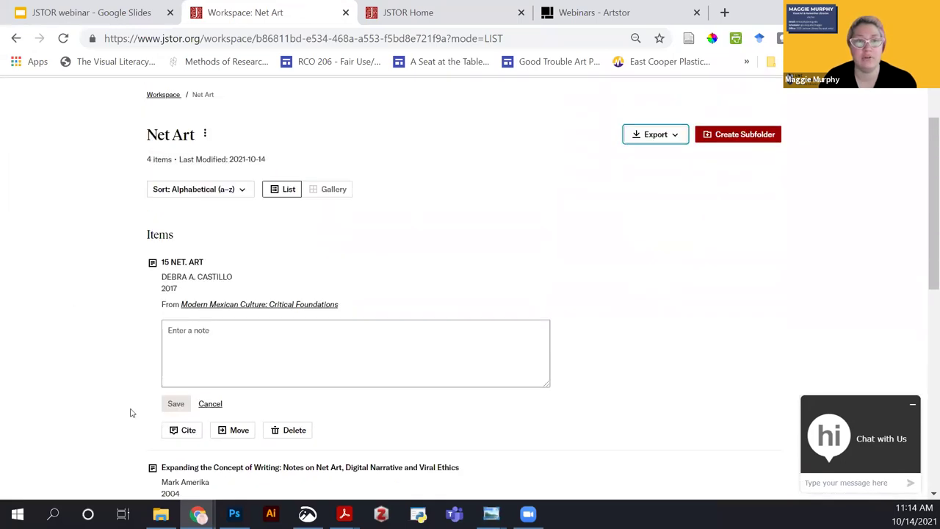
Export the Net Art folder as a PowerPoint (images only) and open Net_Art.pptx at its title slide
{"action": "left_click", "coordinate": [649, 139]}
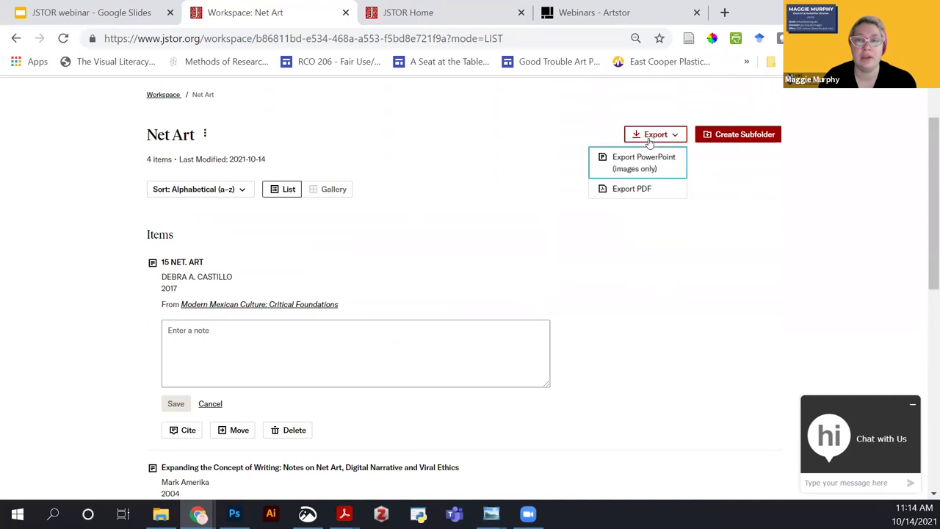
{"action": "left_click", "coordinate": [632, 168]}
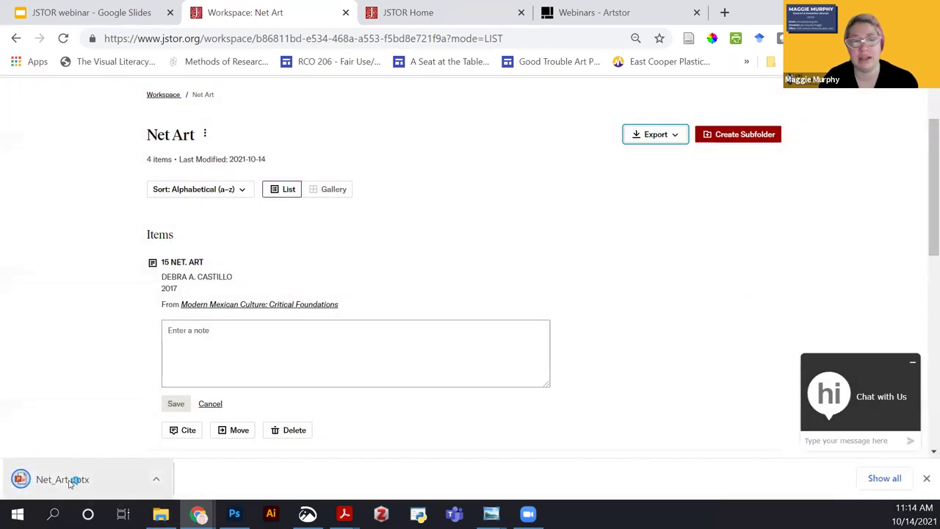
{"action": "left_click", "coordinate": [71, 481]}
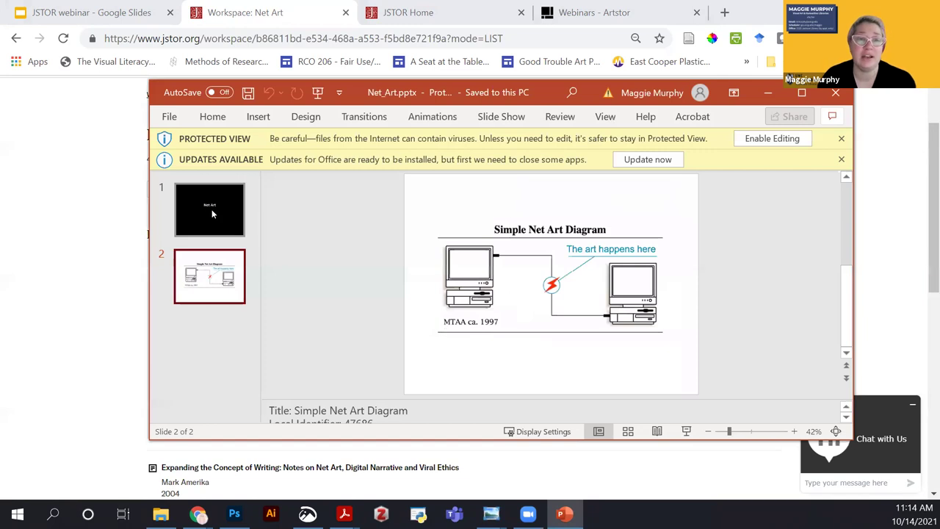
{"action": "left_click", "coordinate": [212, 210]}
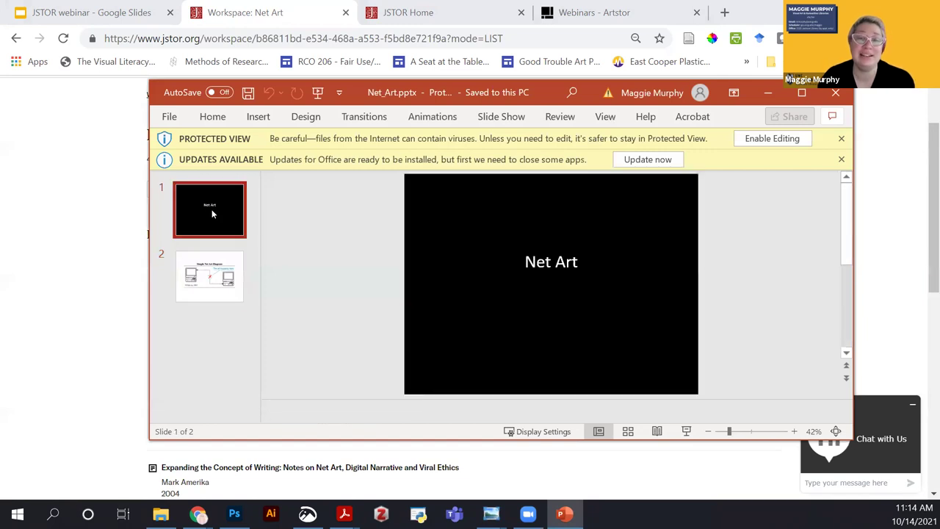
Read the Simple Net Art Diagram slide's metadata notes, then close the presentation
{"action": "left_click", "coordinate": [197, 273]}
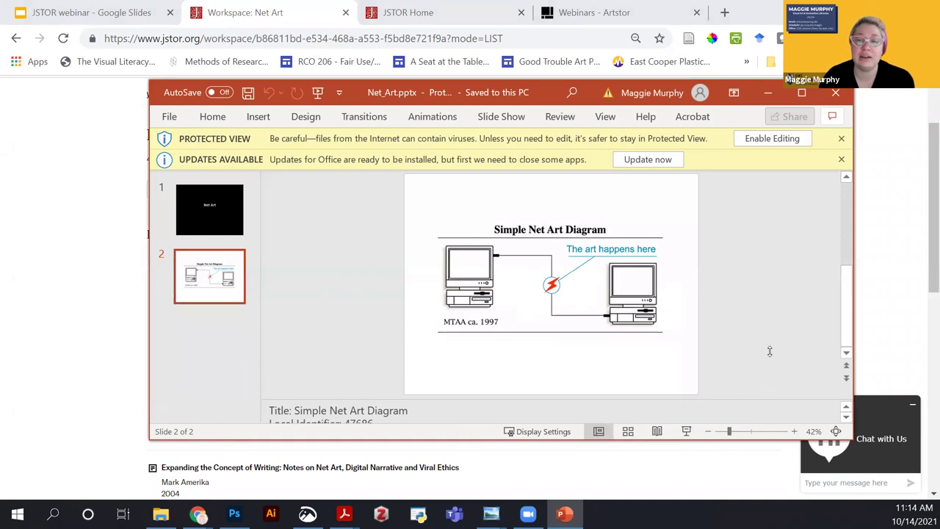
{"action": "left_click_drag", "start_coordinate": [764, 400], "coordinate": [434, 299]}
{"action": "scroll", "coordinate": [439, 352], "scroll_direction": "down", "scroll_amount": 5}
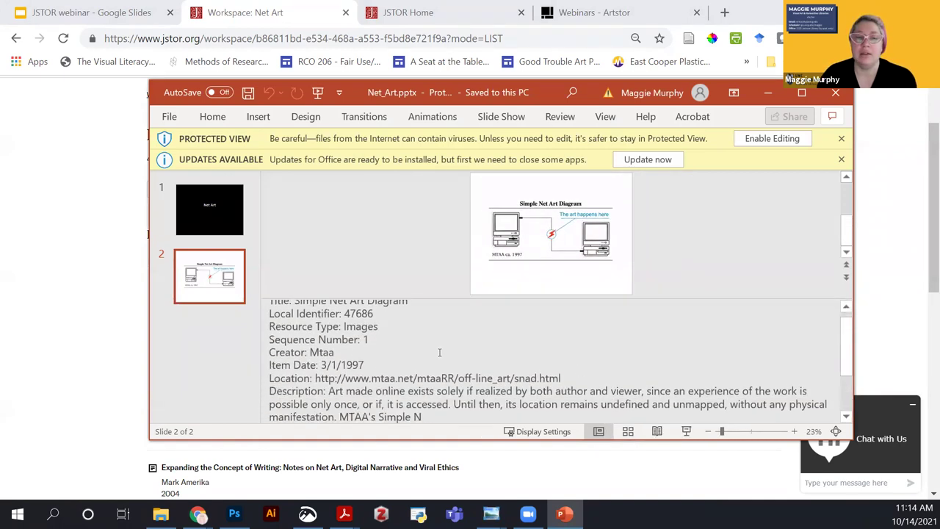
{"action": "scroll", "coordinate": [371, 401], "scroll_direction": "down", "scroll_amount": 2}
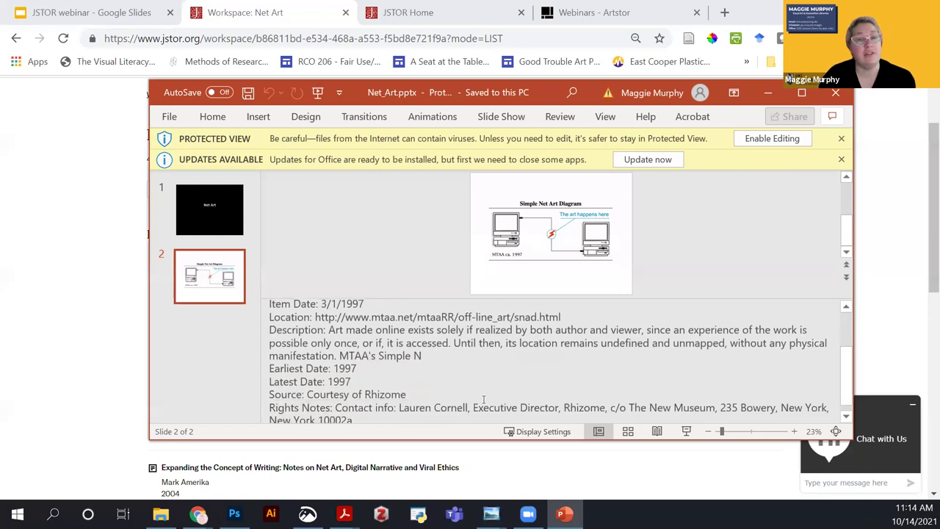
{"action": "scroll", "coordinate": [402, 390], "scroll_direction": "up", "scroll_amount": 4}
{"action": "scroll", "coordinate": [403, 389], "scroll_direction": "up", "scroll_amount": 1}
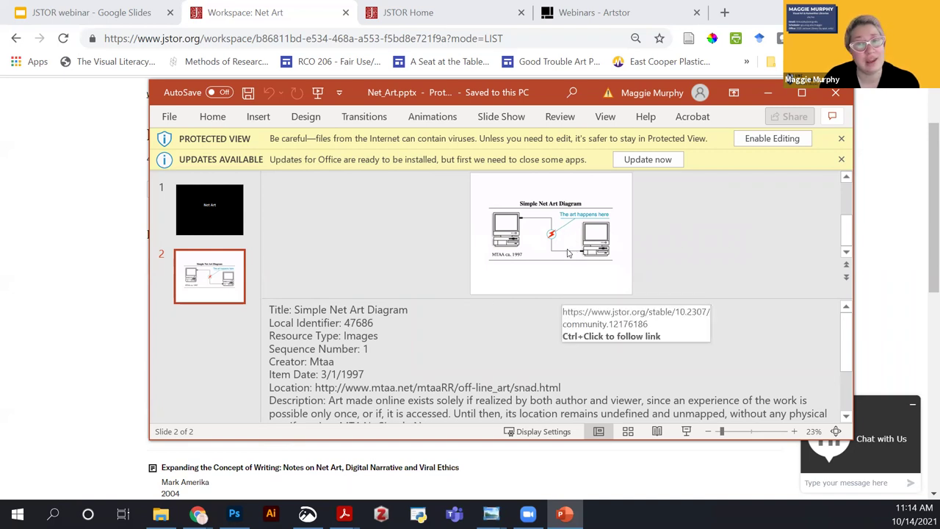
{"action": "left_click", "coordinate": [838, 93]}
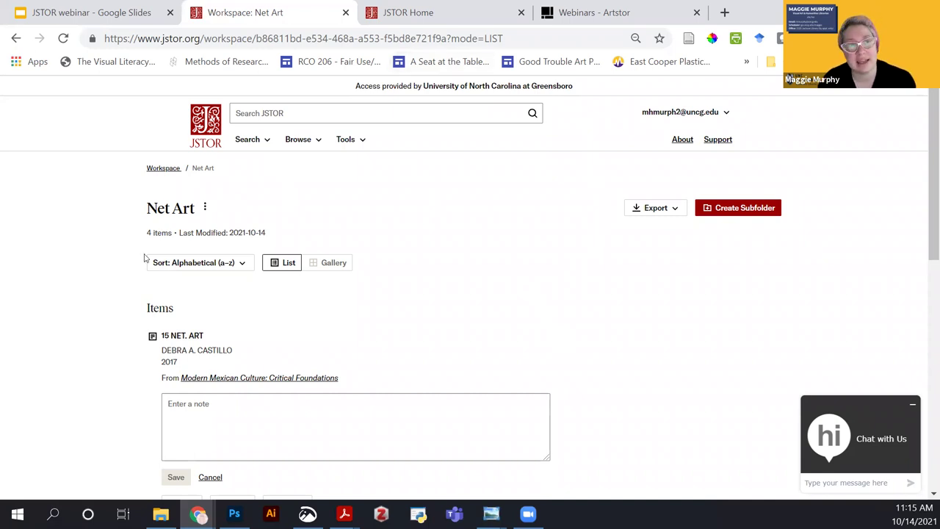
Return the JSTOR tab to the top-level Workspace and advance the deck to slide 8, Text Analysis
{"action": "left_click", "coordinate": [91, 4]}
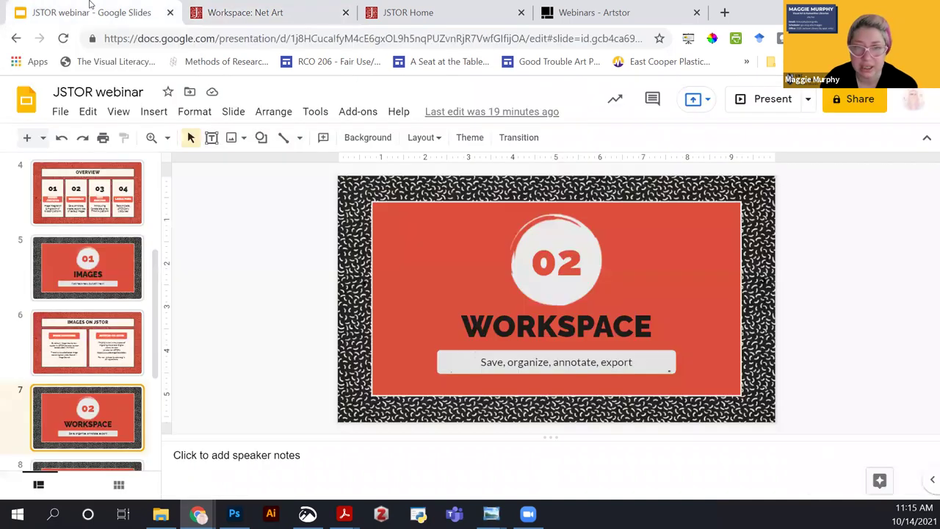
{"action": "left_click", "coordinate": [269, 15]}
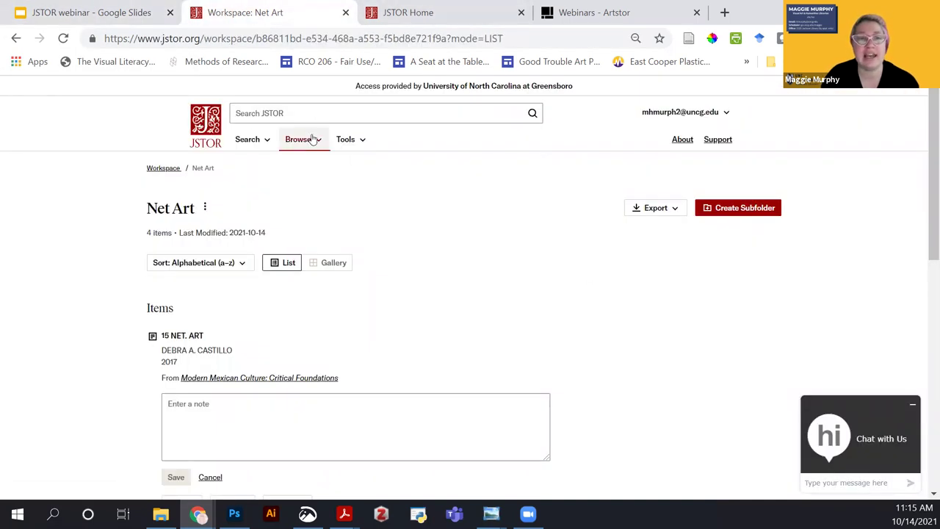
{"action": "mouse_move", "coordinate": [343, 140]}
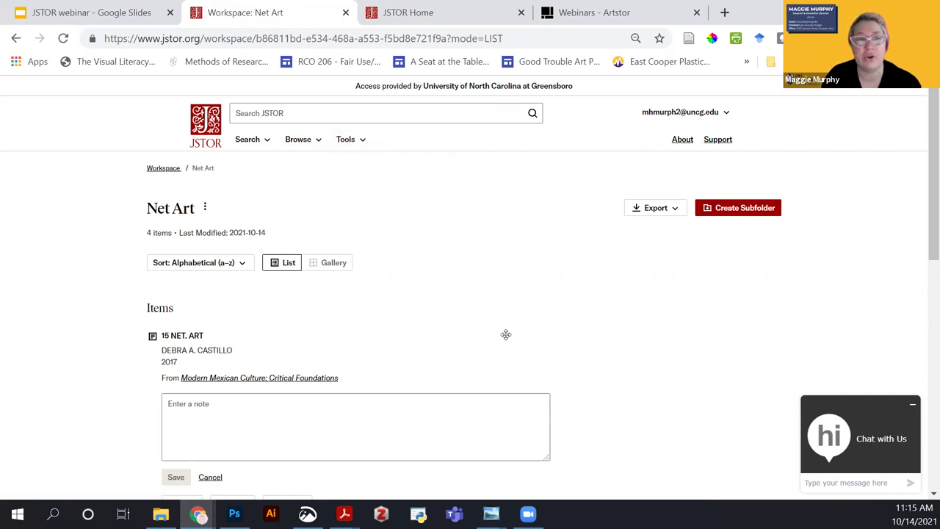
{"action": "left_click", "coordinate": [163, 168]}
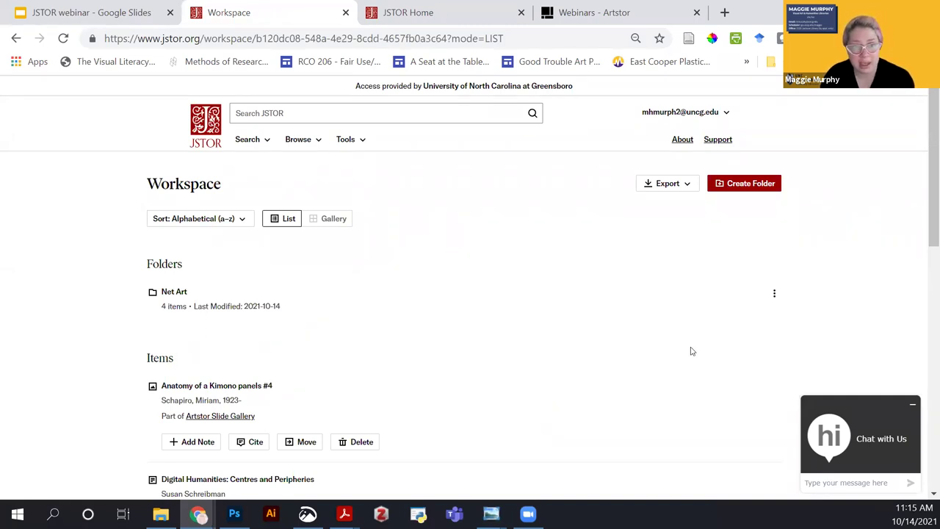
{"action": "left_click", "coordinate": [103, 6]}
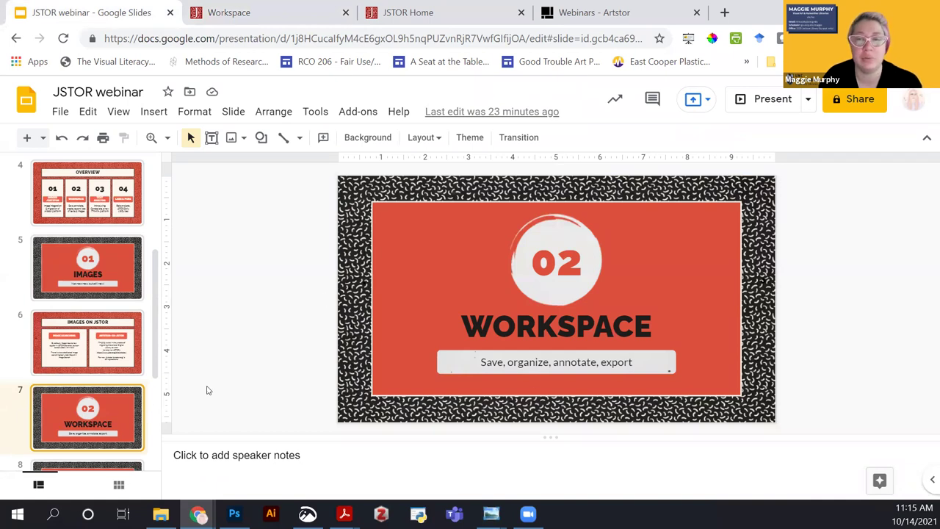
{"action": "key", "text": "Down"}
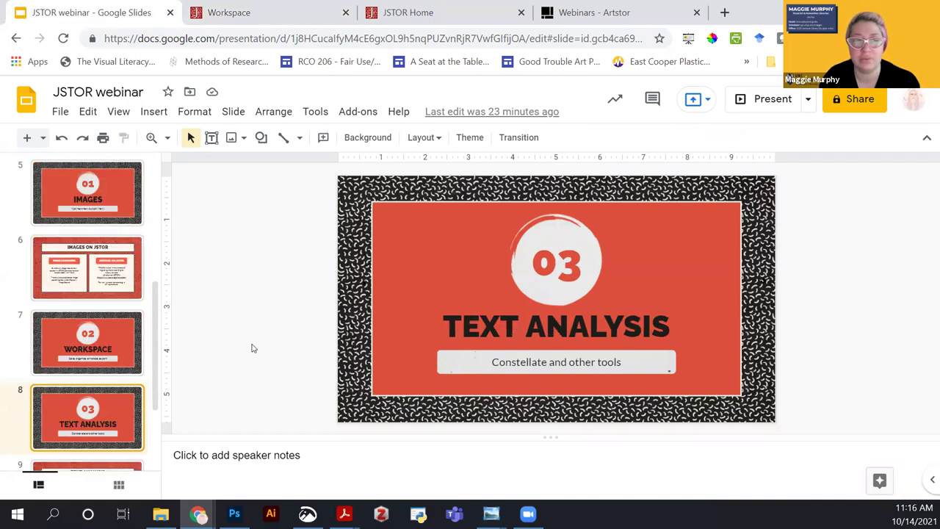
Present the Text Analysis slide full screen, then exit and go to the Artstor webinars page
{"action": "left_click", "coordinate": [770, 96]}
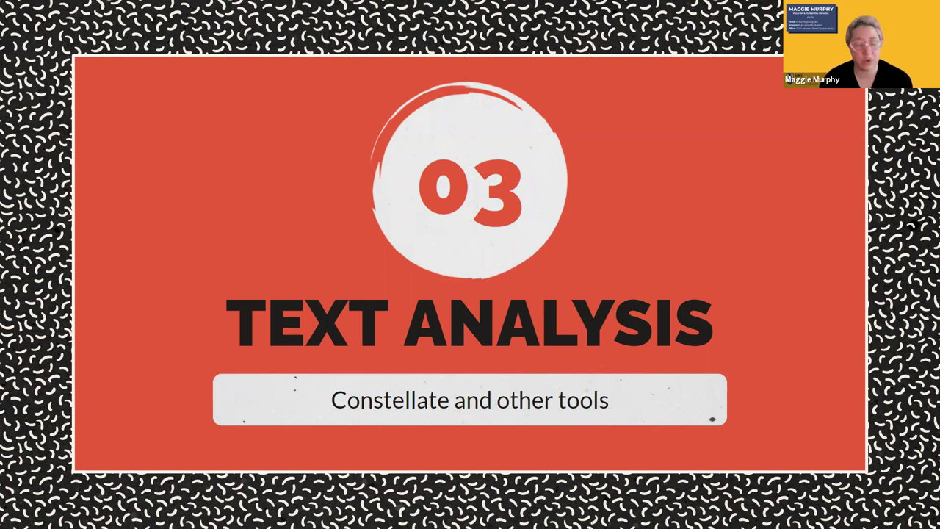
{"action": "key", "text": "Escape"}
{"action": "left_click", "coordinate": [588, 13]}
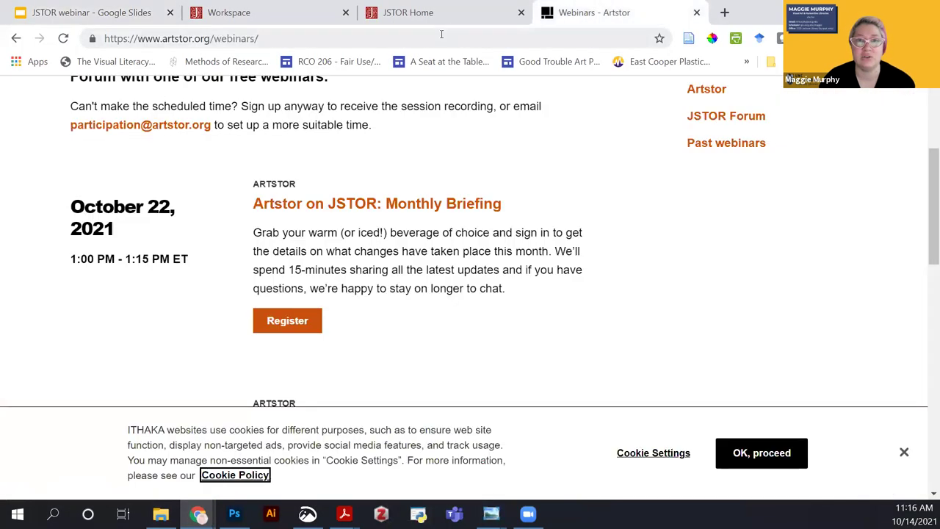
Search the web for 'voyanttools' and open the Voyant Tools Add Texts box
{"action": "left_click", "coordinate": [441, 33]}
{"action": "type", "text": "voyant"}
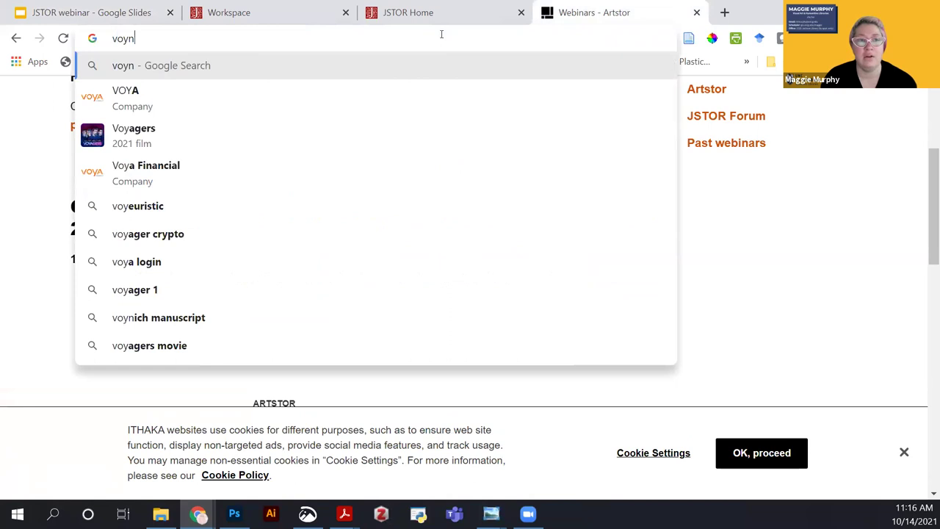
{"action": "type", "text": "tools"}
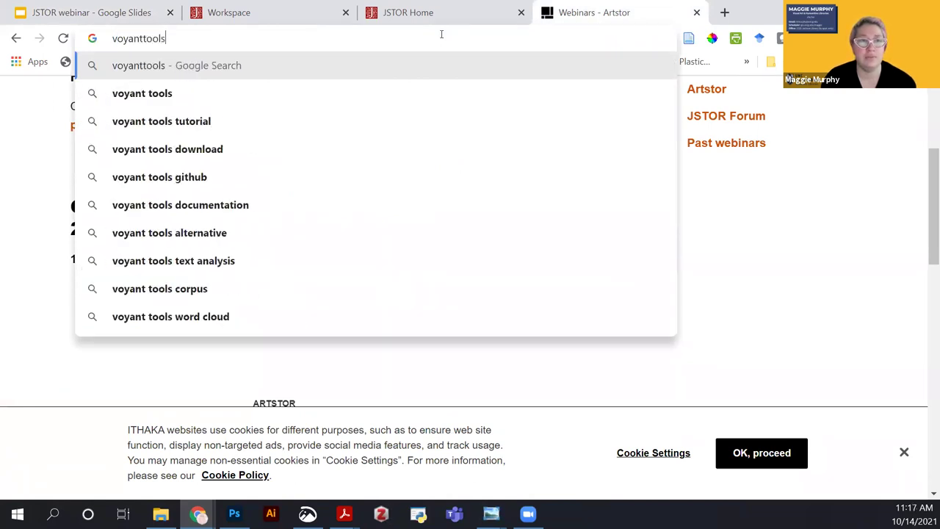
{"action": "key", "text": "Return"}
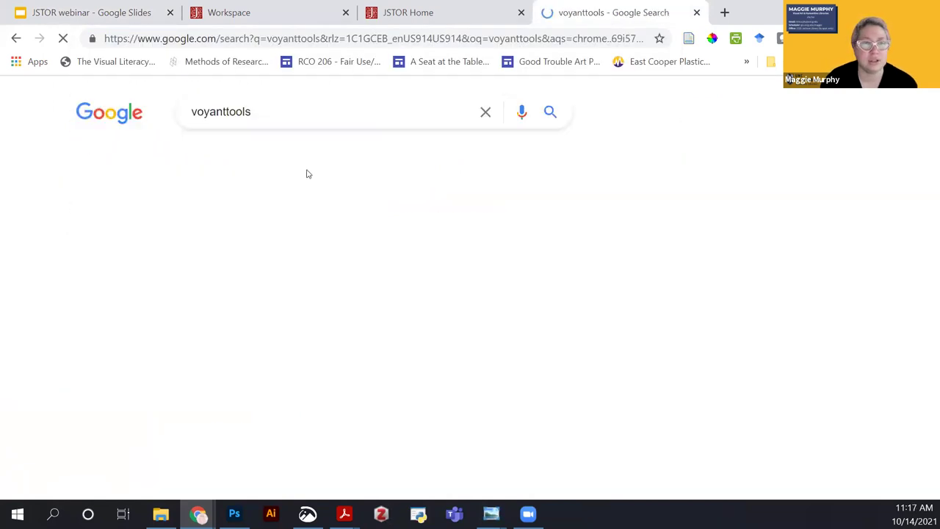
{"action": "left_click", "coordinate": [126, 292]}
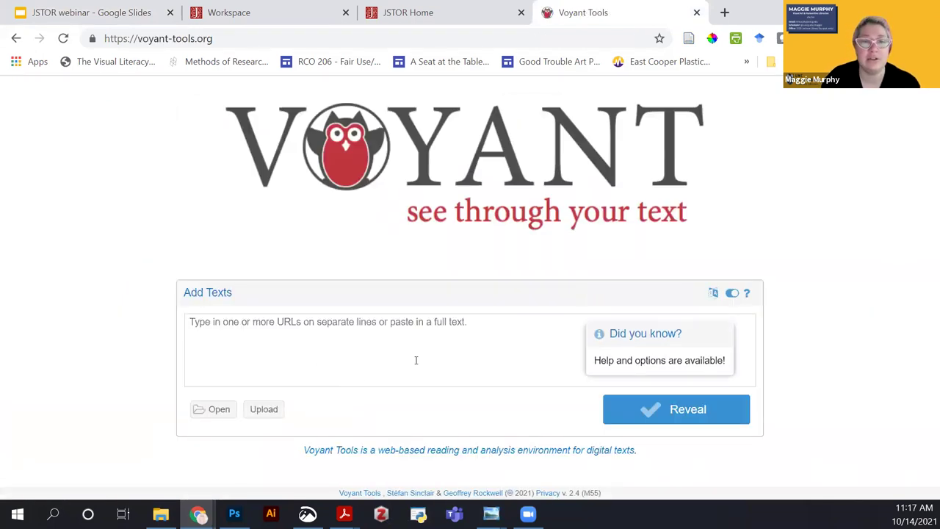
{"action": "left_click", "coordinate": [301, 342]}
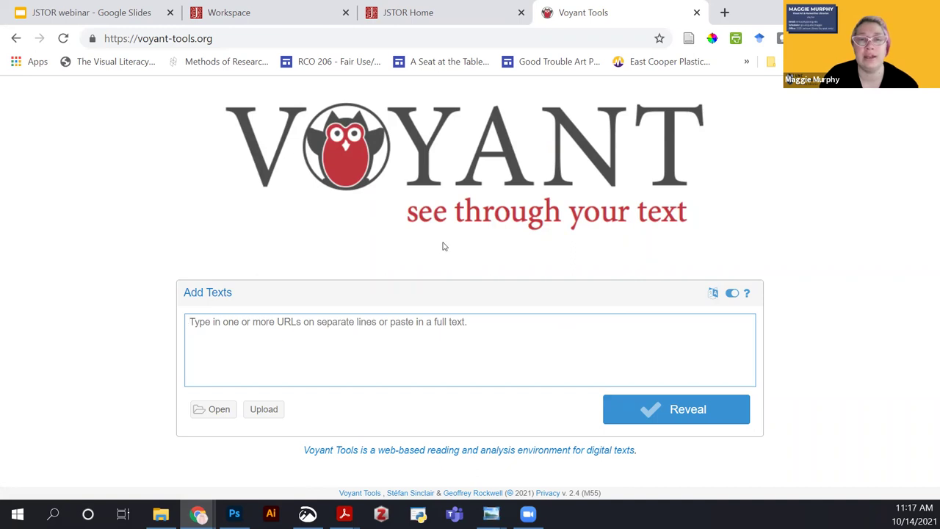
Present the webinar deck through the Constellate and Data for Research slide
{"action": "left_click", "coordinate": [75, 7]}
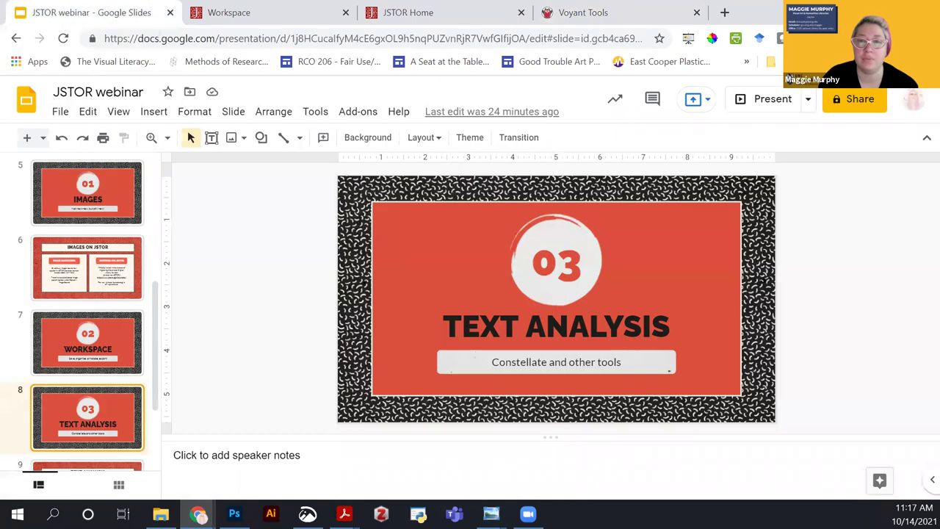
{"action": "left_click", "coordinate": [768, 102]}
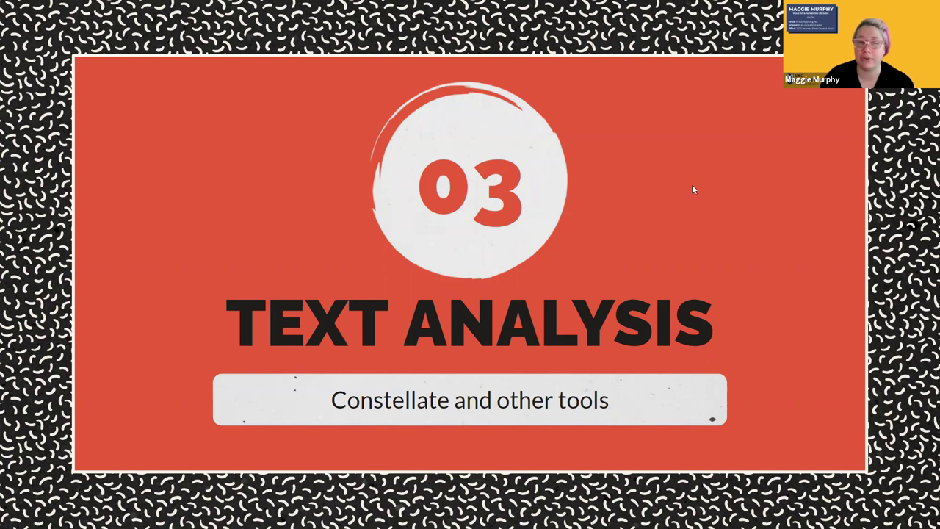
{"action": "key", "text": "Right"}
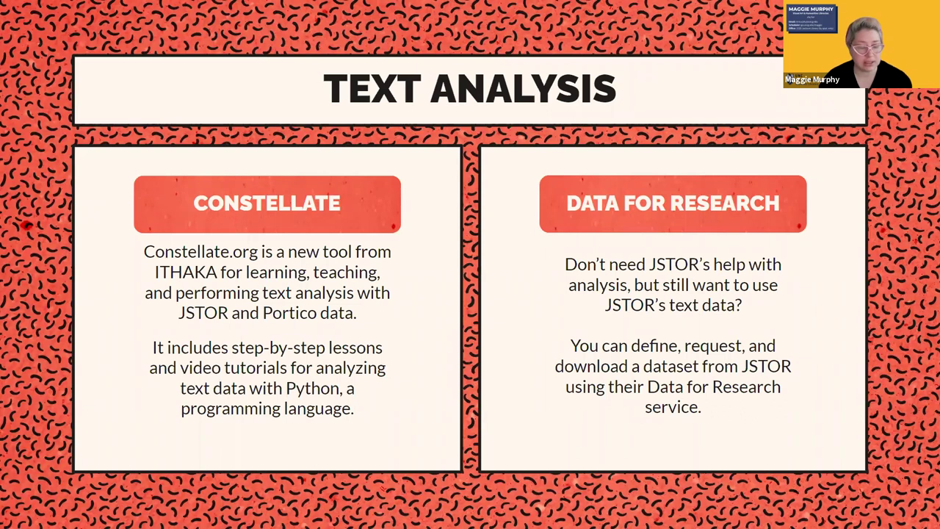
{"action": "key", "text": "Escape"}
In the JSTOR Workspace tab, enter constellate.org as the web address
{"action": "left_click", "coordinate": [273, 9]}
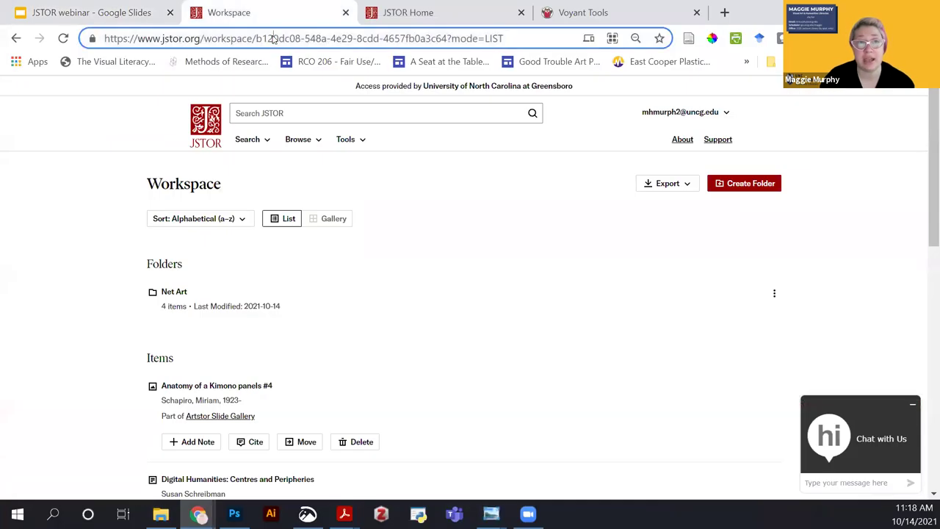
{"action": "left_click", "coordinate": [273, 39]}
{"action": "type", "text": "constella"}
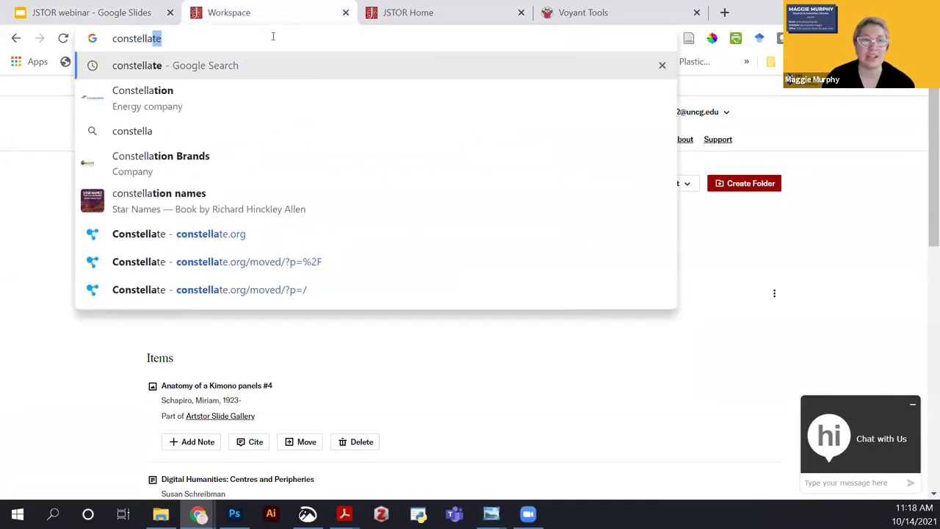
{"action": "type", "text": "te.org"}
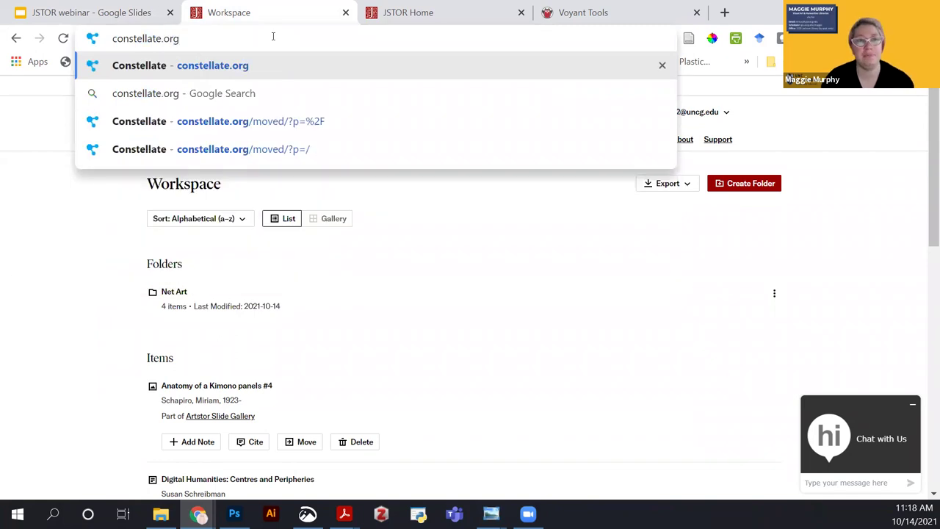
Load constellate.org, accept the cookie notice, and browse the Build, News, Learn and Teach sections
{"action": "key", "text": "Return"}
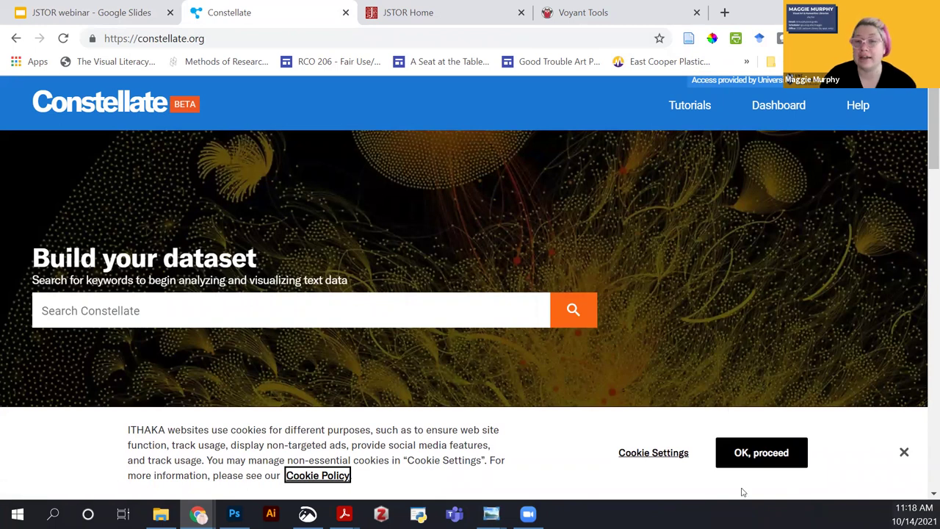
{"action": "left_click", "coordinate": [768, 452]}
{"action": "scroll", "coordinate": [760, 382], "scroll_direction": "down", "scroll_amount": 5}
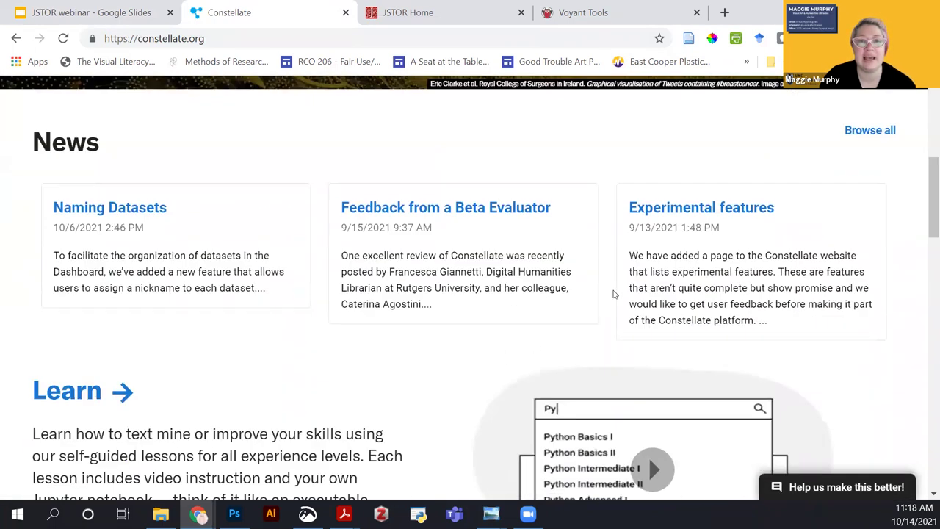
{"action": "scroll", "coordinate": [131, 236], "scroll_direction": "down", "scroll_amount": 3}
{"action": "scroll", "coordinate": [131, 236], "scroll_direction": "up", "scroll_amount": 10}
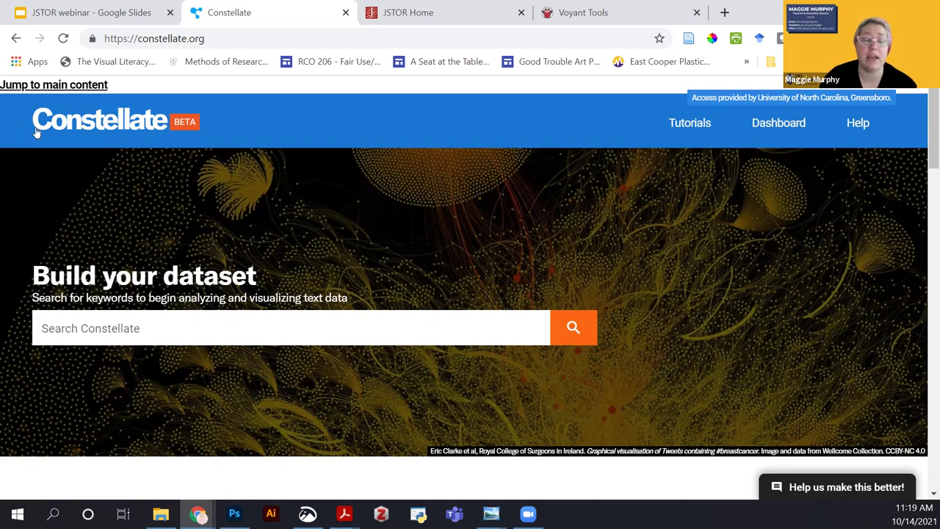
{"action": "scroll", "coordinate": [200, 196], "scroll_direction": "down", "scroll_amount": 1}
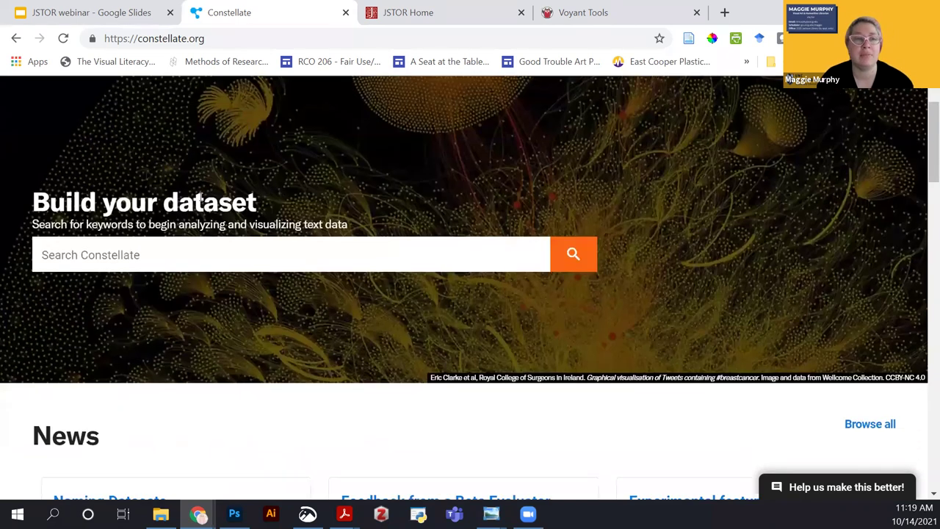
{"action": "scroll", "coordinate": [200, 195], "scroll_direction": "down", "scroll_amount": 1}
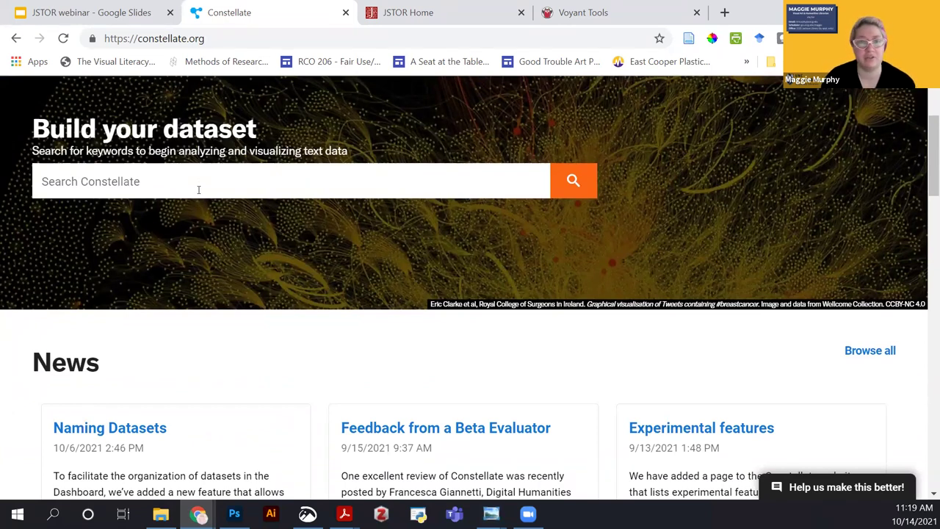
{"action": "scroll", "coordinate": [210, 187], "scroll_direction": "down", "scroll_amount": 3}
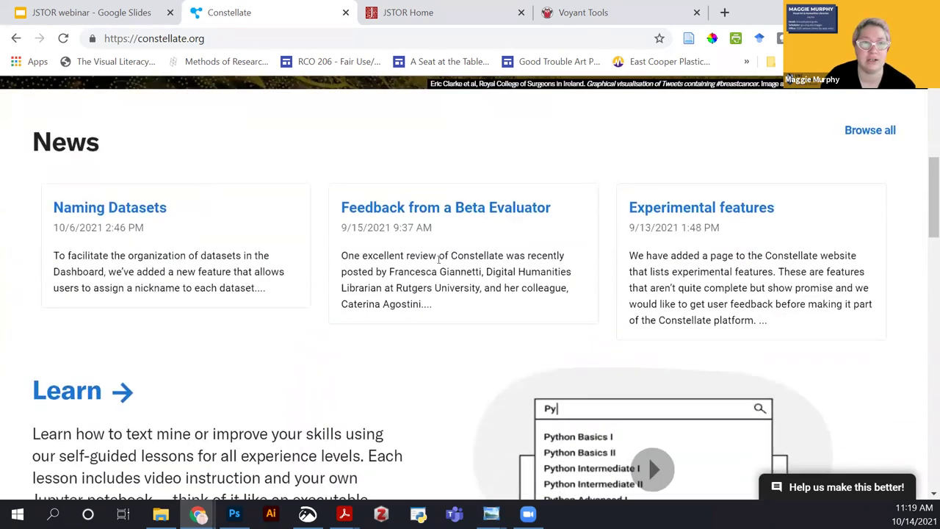
{"action": "scroll", "coordinate": [379, 299], "scroll_direction": "down", "scroll_amount": 2}
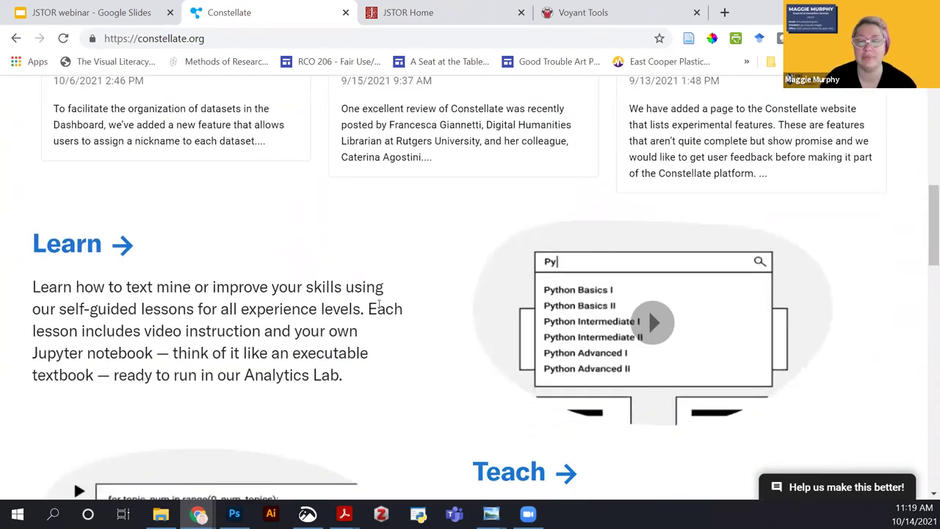
{"action": "scroll", "coordinate": [103, 230], "scroll_direction": "down", "scroll_amount": 1}
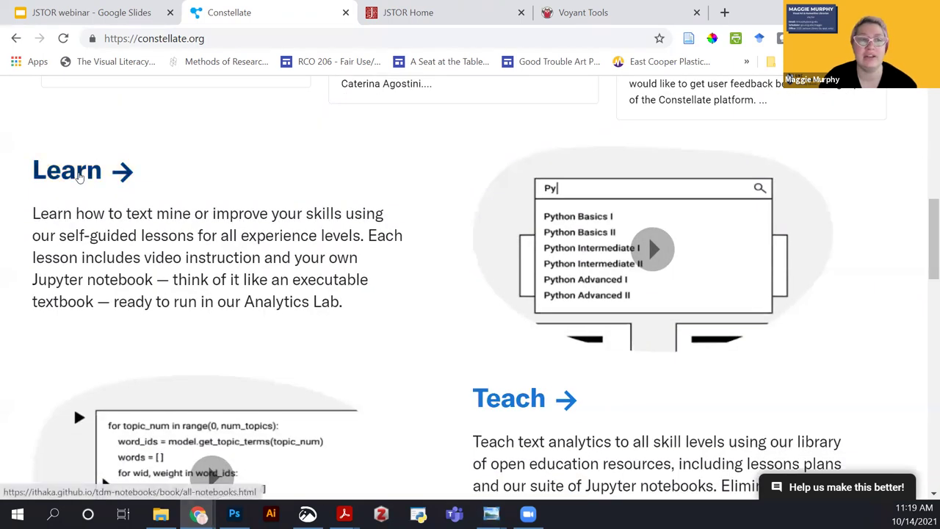
{"action": "scroll", "coordinate": [504, 313], "scroll_direction": "down", "scroll_amount": 5}
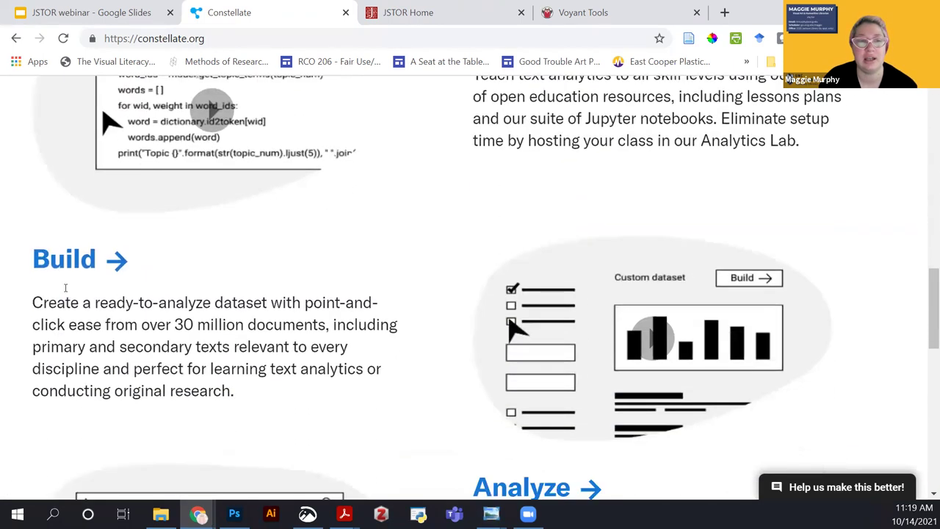
{"action": "scroll", "coordinate": [290, 248], "scroll_direction": "down", "scroll_amount": 3}
{"action": "scroll", "coordinate": [289, 247], "scroll_direction": "up", "scroll_amount": 8}
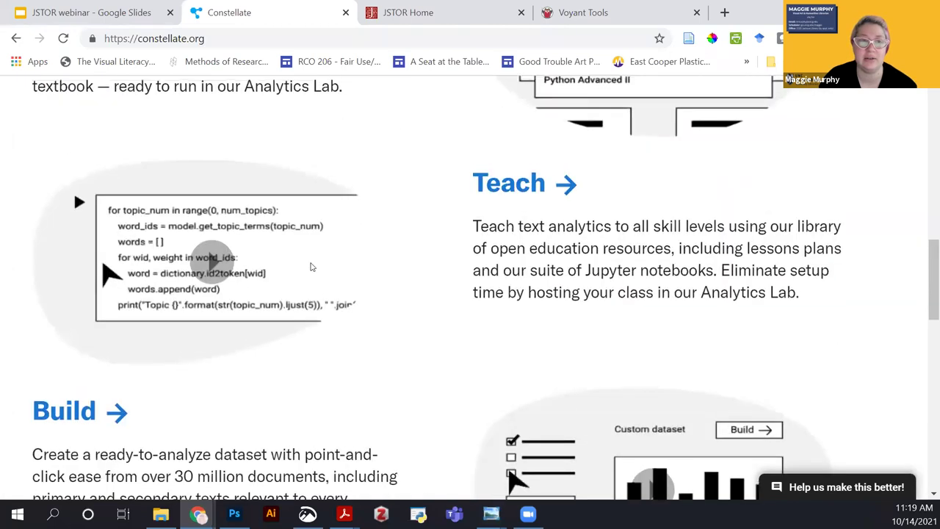
Browse the Learn Lesson Directory and open the Getting Started with Jupyter Notebooks lesson
{"action": "left_click", "coordinate": [54, 177]}
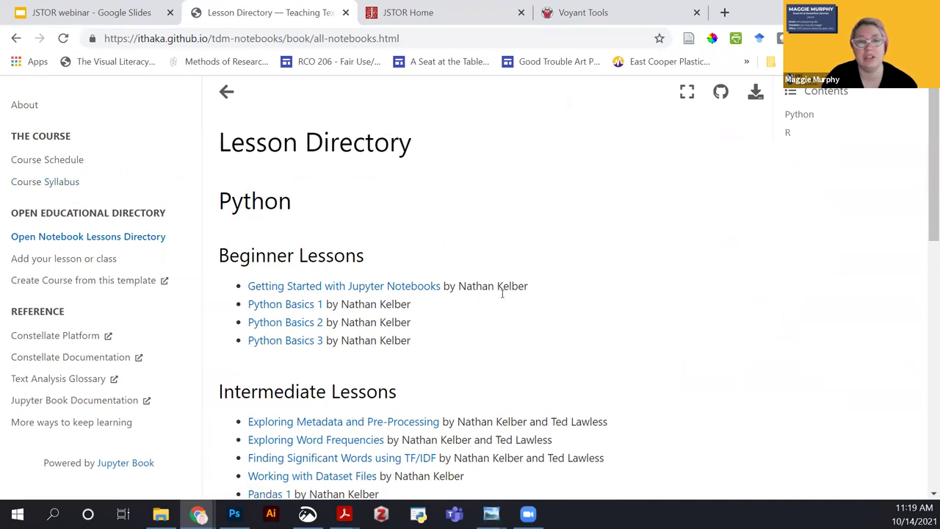
{"action": "left_click_drag", "start_coordinate": [459, 286], "coordinate": [537, 291]}
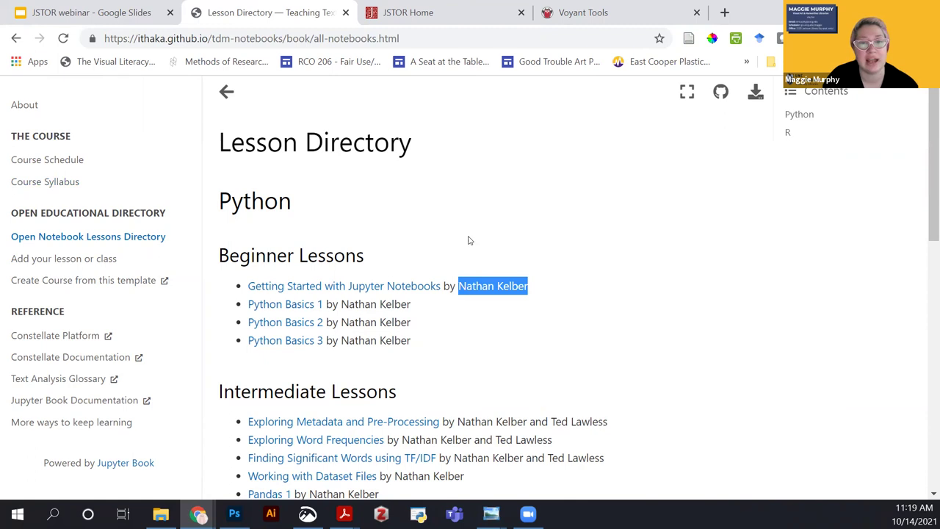
{"action": "left_click", "coordinate": [530, 249]}
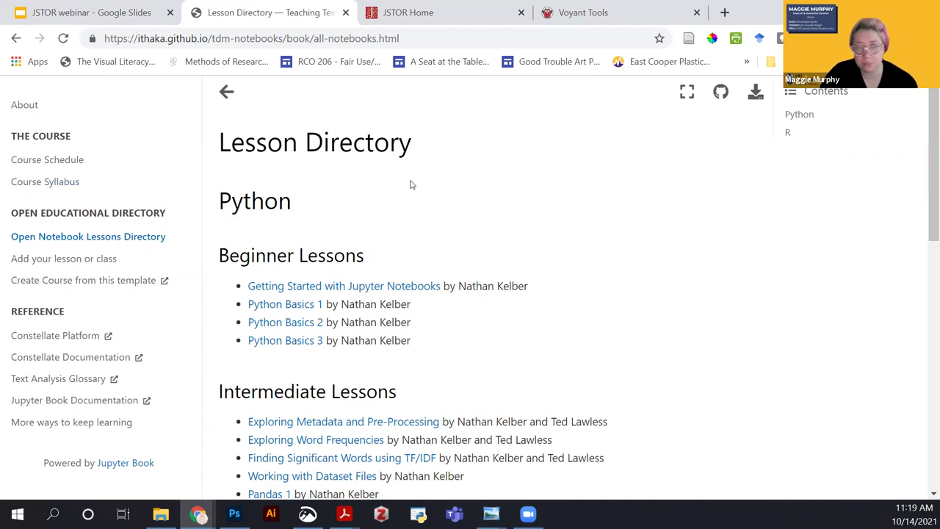
{"action": "scroll", "coordinate": [397, 191], "scroll_direction": "down", "scroll_amount": 1}
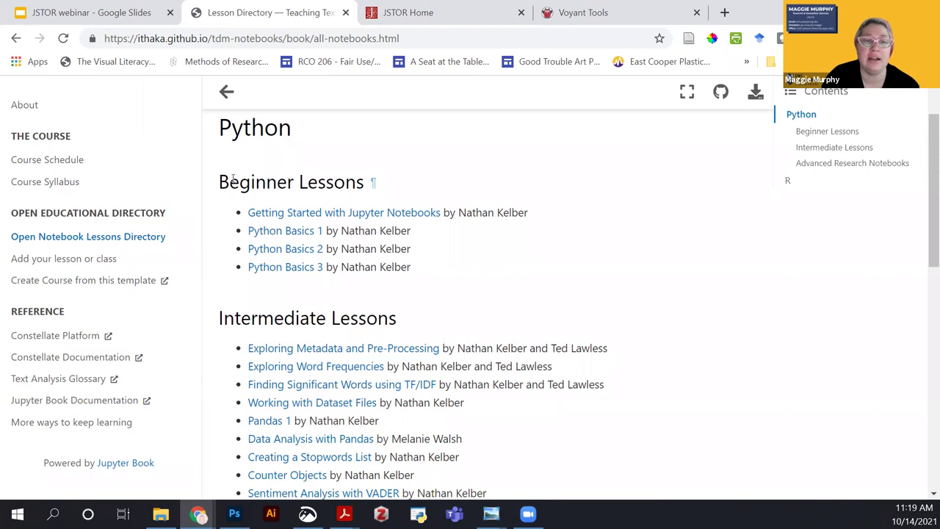
{"action": "scroll", "coordinate": [421, 328], "scroll_direction": "down", "scroll_amount": 1}
{"action": "scroll", "coordinate": [421, 328], "scroll_direction": "down", "scroll_amount": 1}
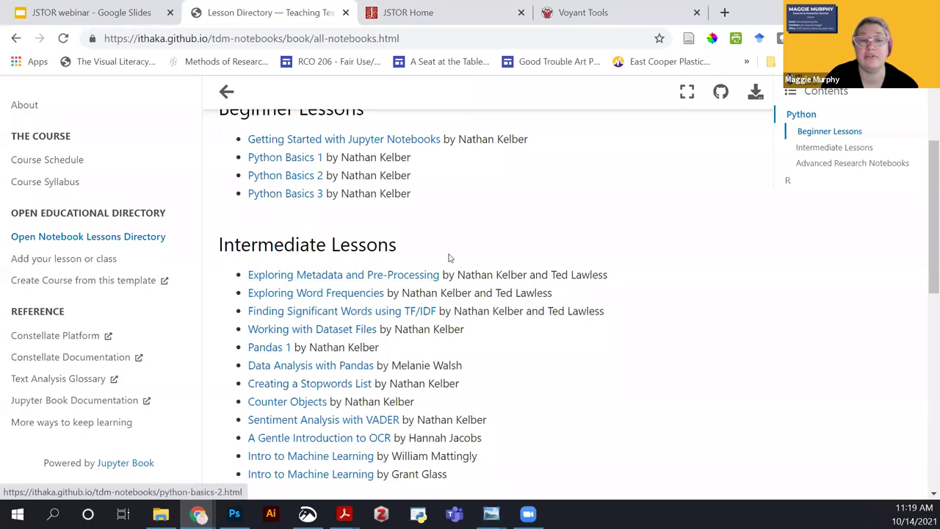
{"action": "scroll", "coordinate": [154, 189], "scroll_direction": "up", "scroll_amount": 1}
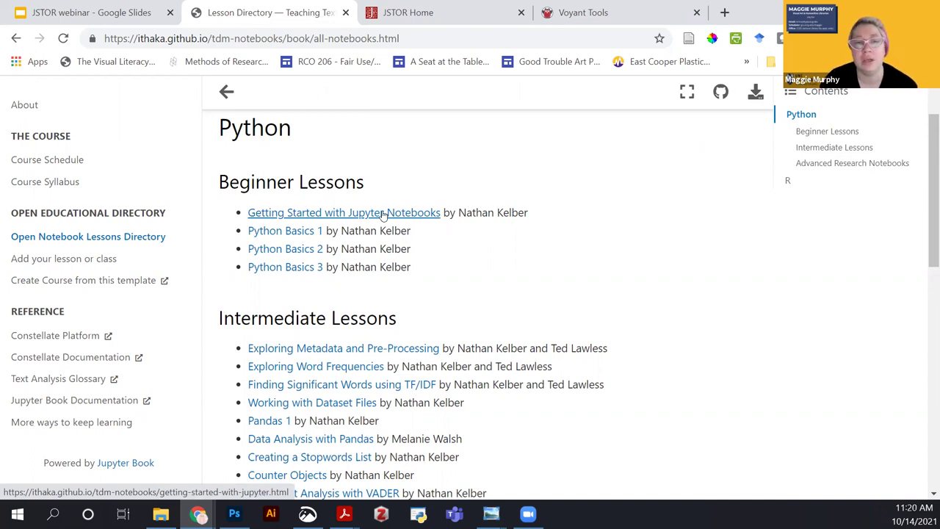
{"action": "left_click", "coordinate": [294, 213]}
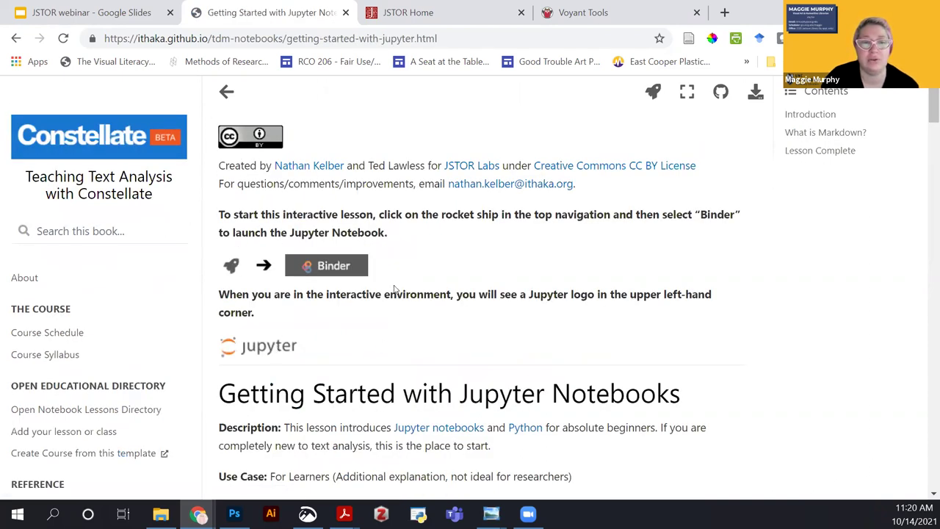
Scroll to Lesson Complete and launch the Jupyter lesson as an interactive notebook through Binder
{"action": "scroll", "coordinate": [506, 358], "scroll_direction": "down", "scroll_amount": 8}
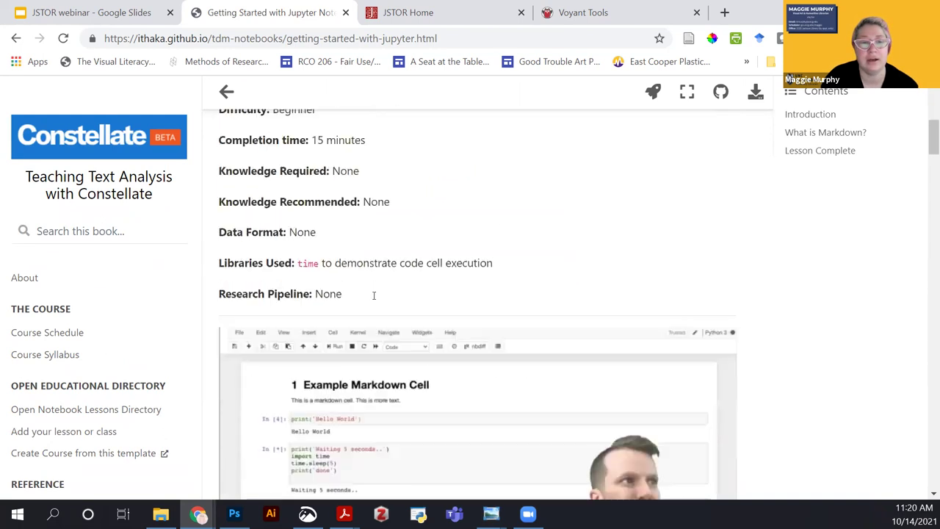
{"action": "scroll", "coordinate": [278, 180], "scroll_direction": "up", "scroll_amount": 2}
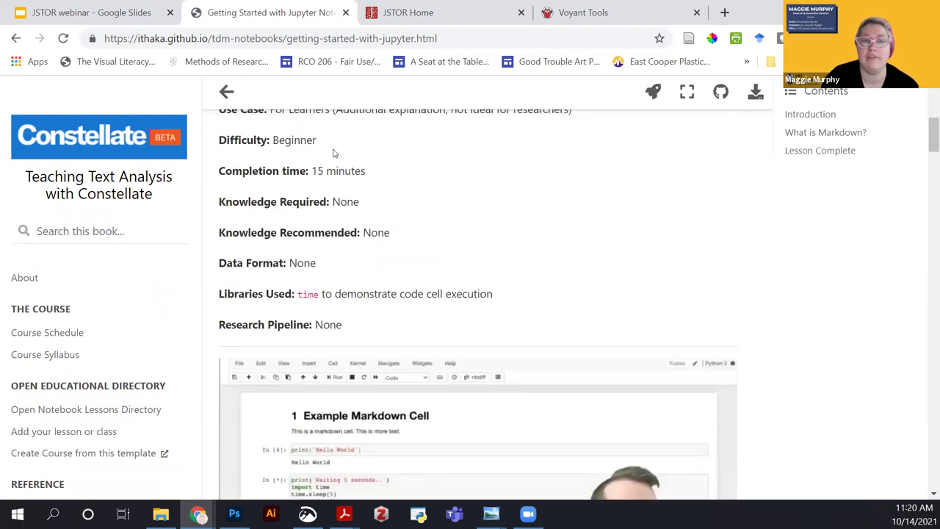
{"action": "scroll", "coordinate": [388, 254], "scroll_direction": "down", "scroll_amount": 3}
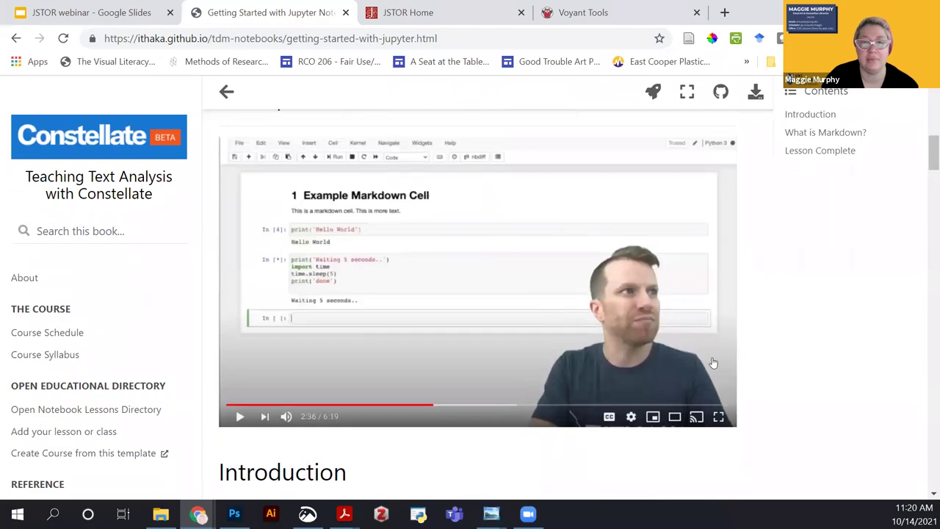
{"action": "scroll", "coordinate": [357, 290], "scroll_direction": "down", "scroll_amount": 12}
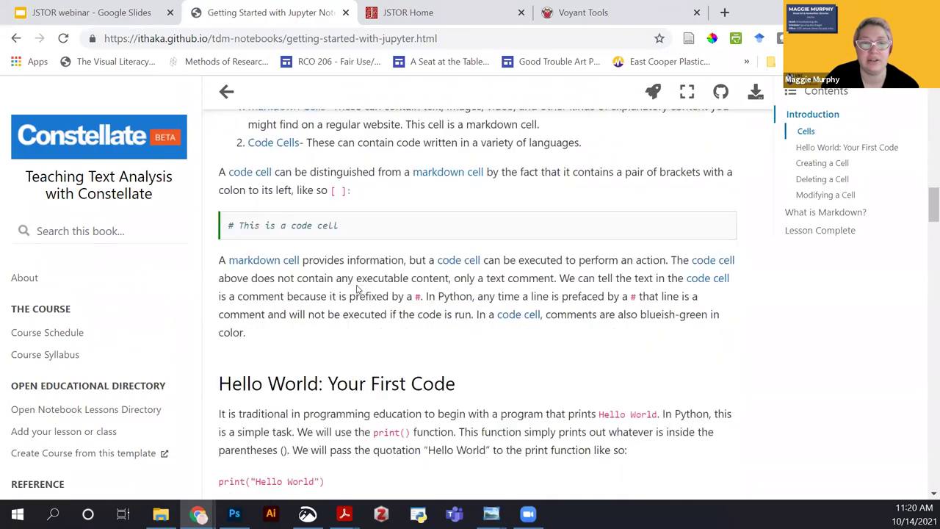
{"action": "scroll", "coordinate": [357, 289], "scroll_direction": "down", "scroll_amount": 20}
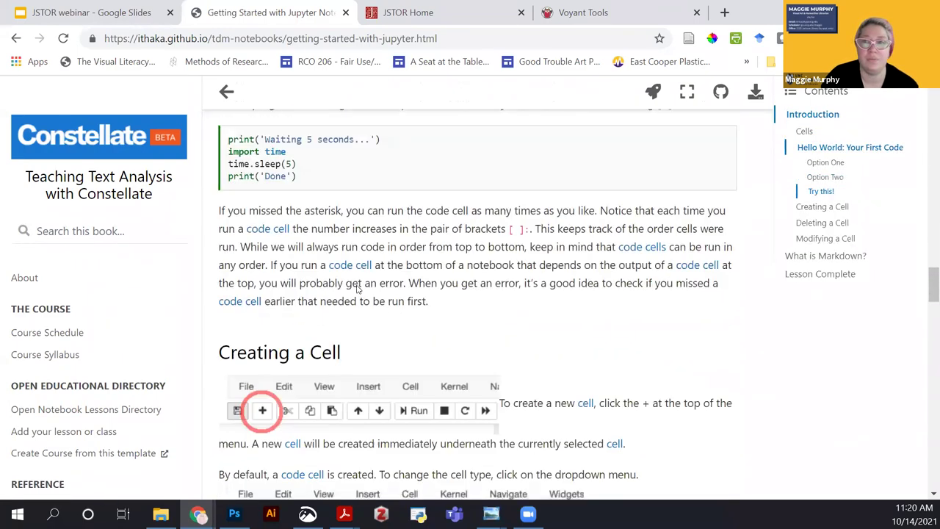
{"action": "scroll", "coordinate": [358, 289], "scroll_direction": "down", "scroll_amount": 20}
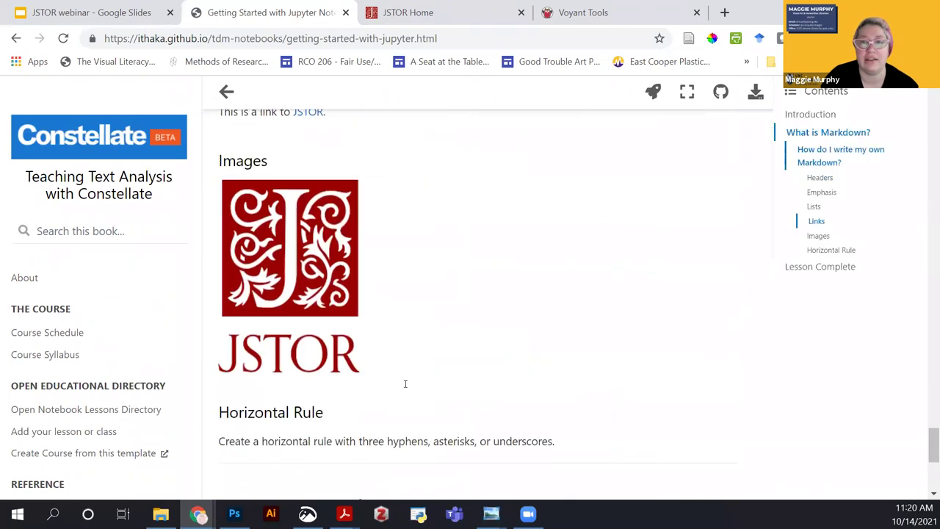
{"action": "left_click", "coordinate": [652, 96]}
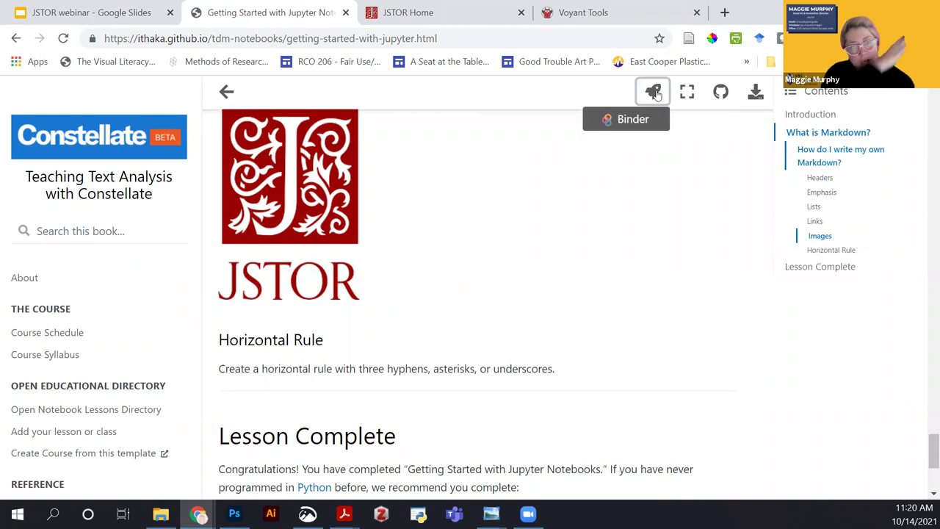
{"action": "left_click", "coordinate": [633, 119]}
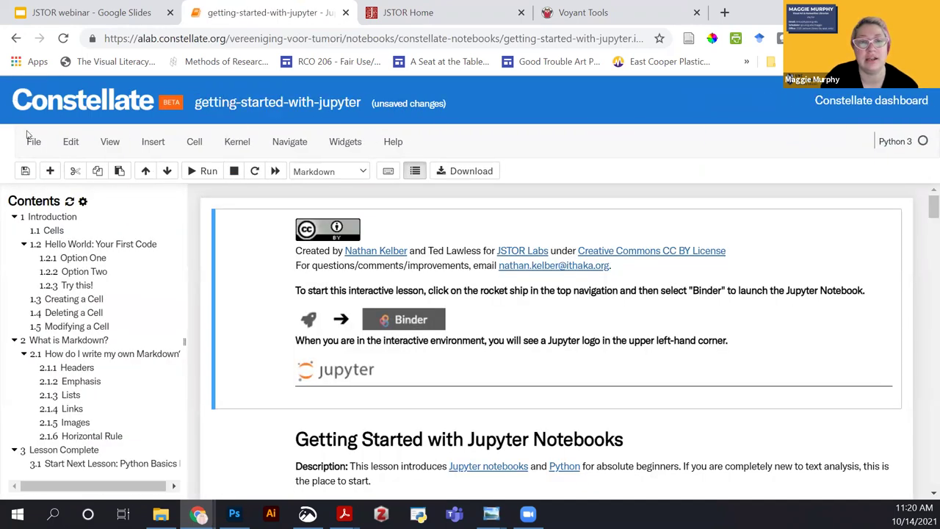
Run print("Hello World") in the Option Two code cell and highlight its Hello World output
{"action": "scroll", "coordinate": [481, 228], "scroll_direction": "down", "scroll_amount": 1}
{"action": "scroll", "coordinate": [484, 240], "scroll_direction": "down", "scroll_amount": 20}
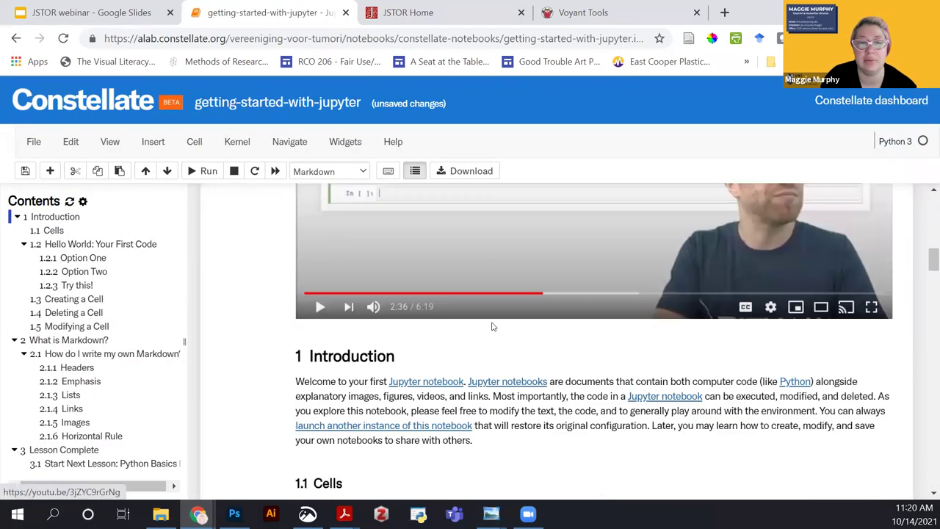
{"action": "scroll", "coordinate": [360, 401], "scroll_direction": "down", "scroll_amount": 1}
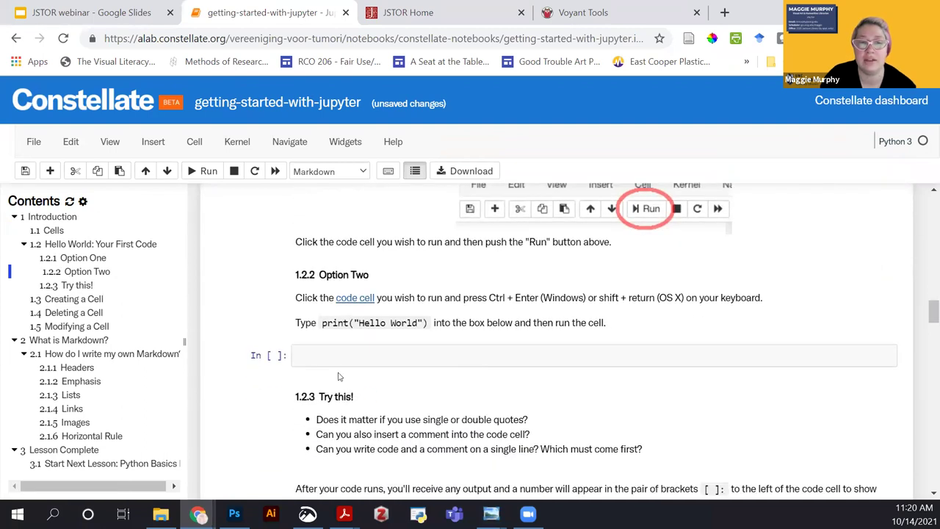
{"action": "left_click", "coordinate": [316, 356]}
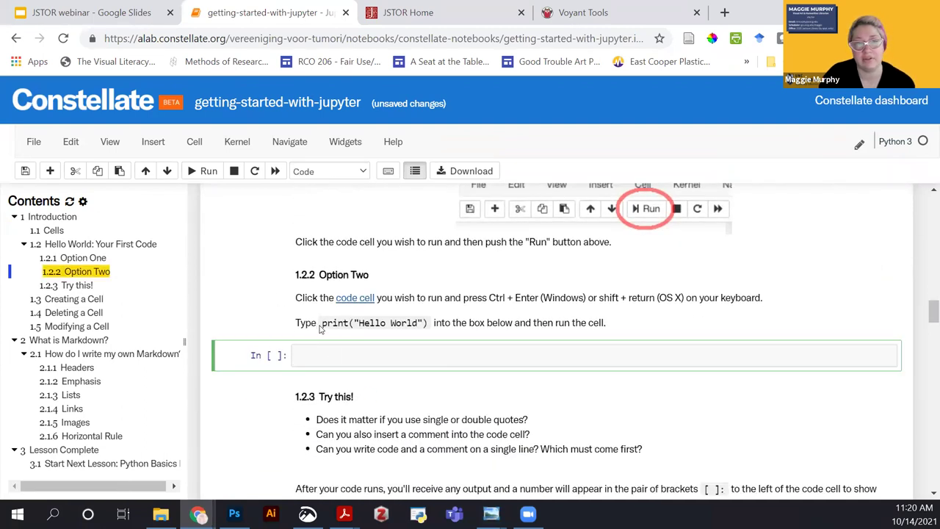
{"action": "type", "text": "pr"}
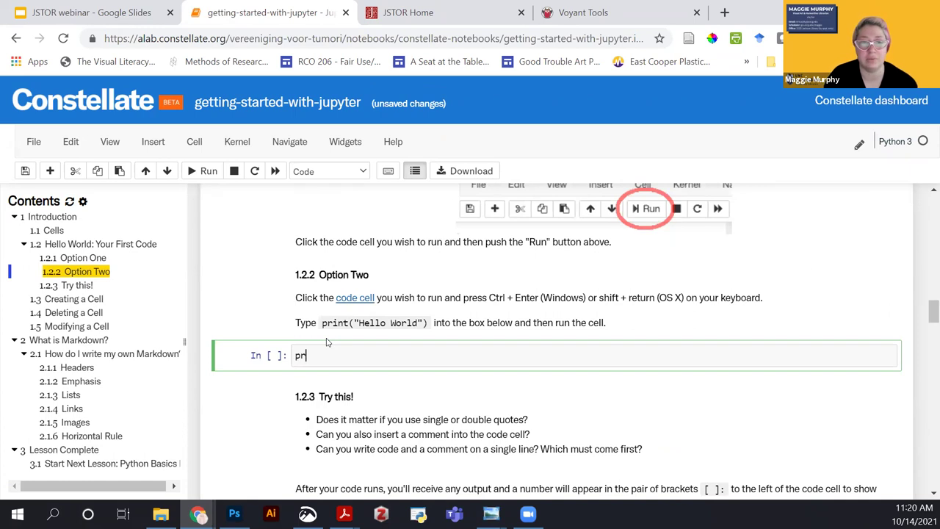
{"action": "type", "text": "int(\"Hello Worl"}
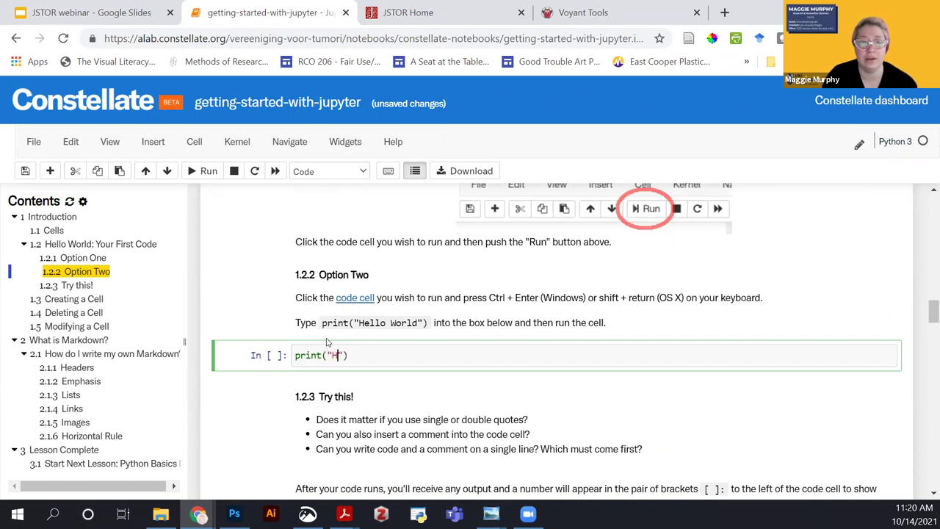
{"action": "type", "text": "d"}
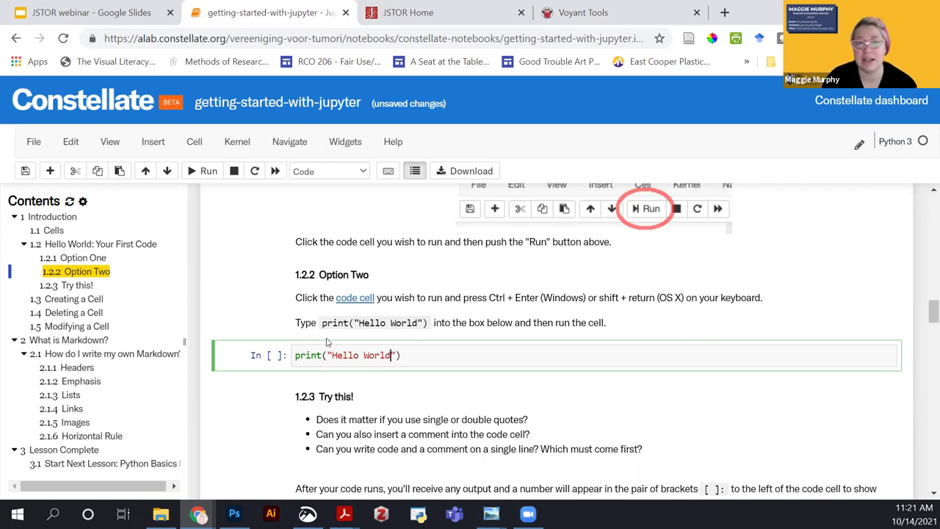
{"action": "key", "text": "ctrl+Return"}
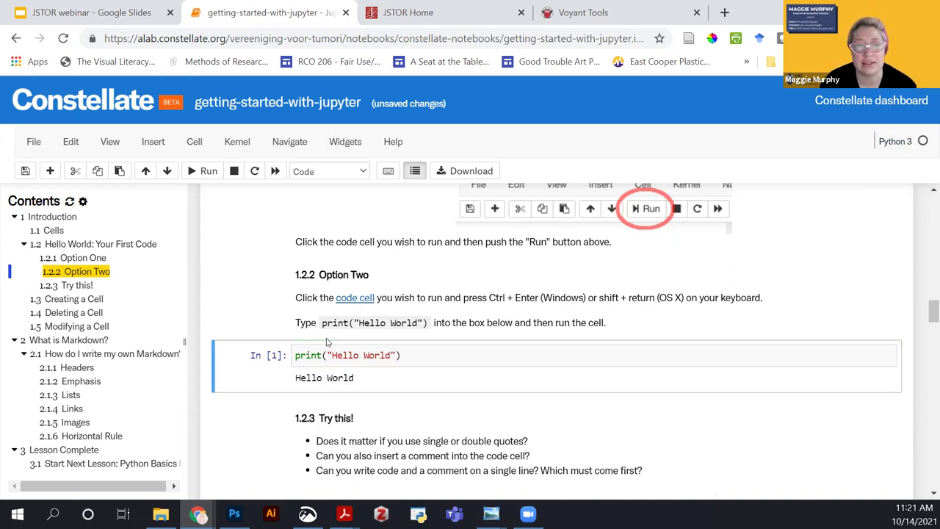
{"action": "left_click_drag", "start_coordinate": [360, 382], "coordinate": [294, 382]}
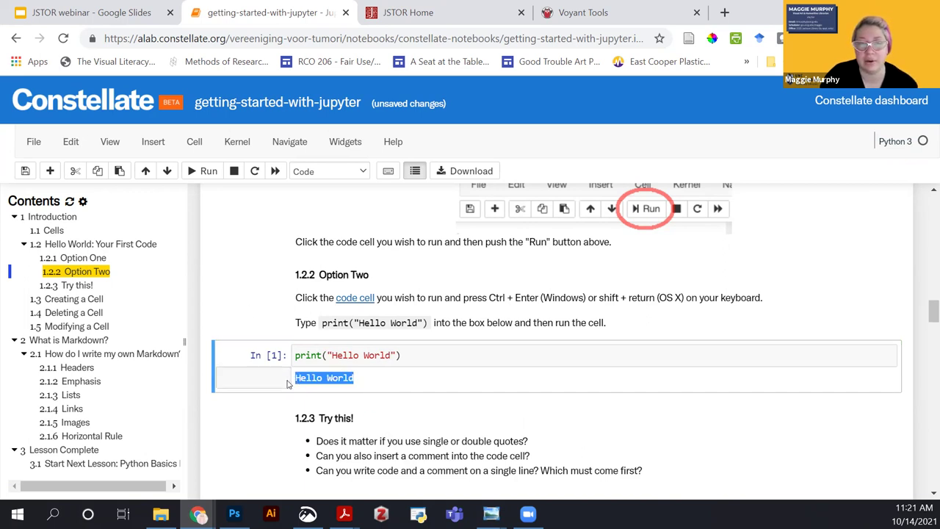
{"action": "left_click", "coordinate": [114, 8]}
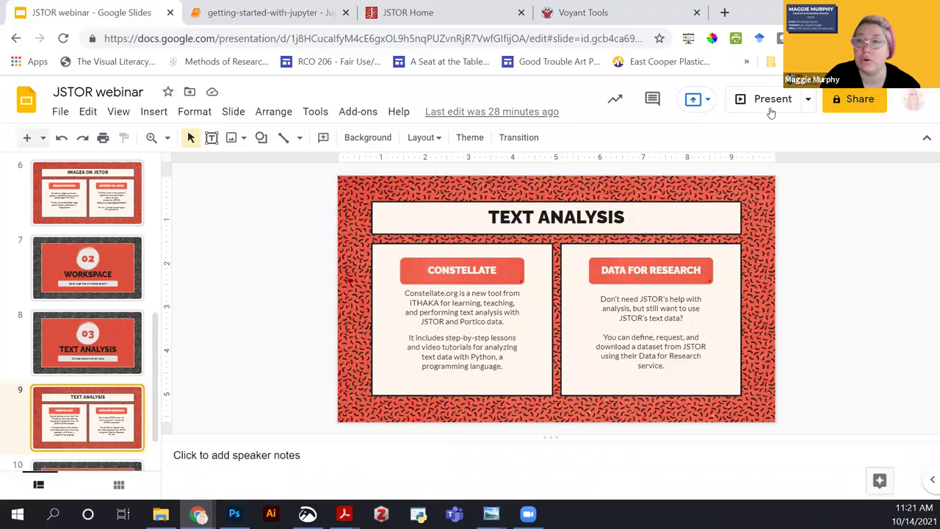
{"action": "left_click", "coordinate": [751, 109]}
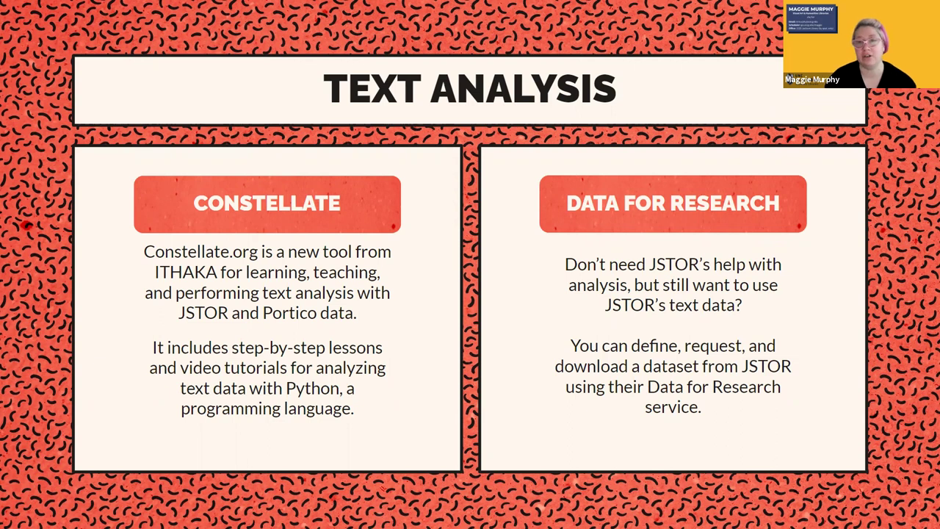
{"action": "key", "text": "Escape"}
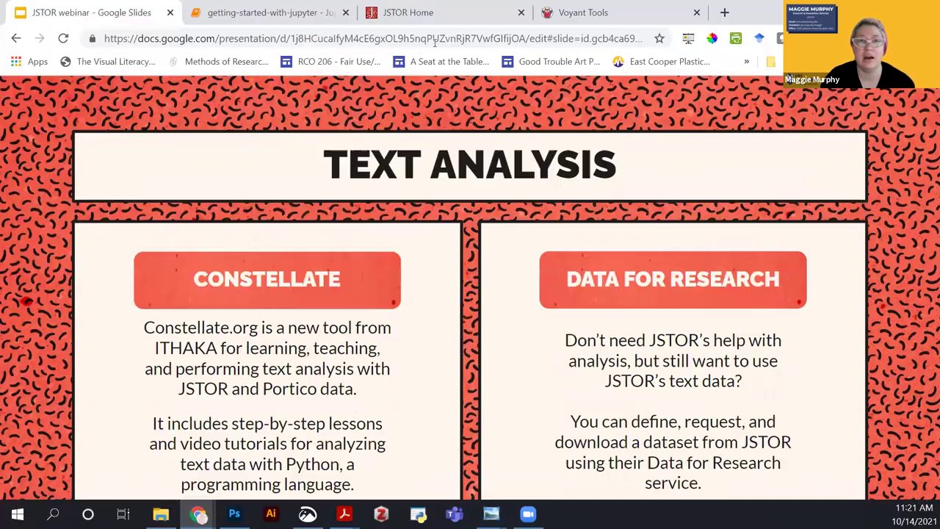
Open JSTOR's Data for Research text-mining support page from the Tools menu
{"action": "left_click", "coordinate": [461, 12]}
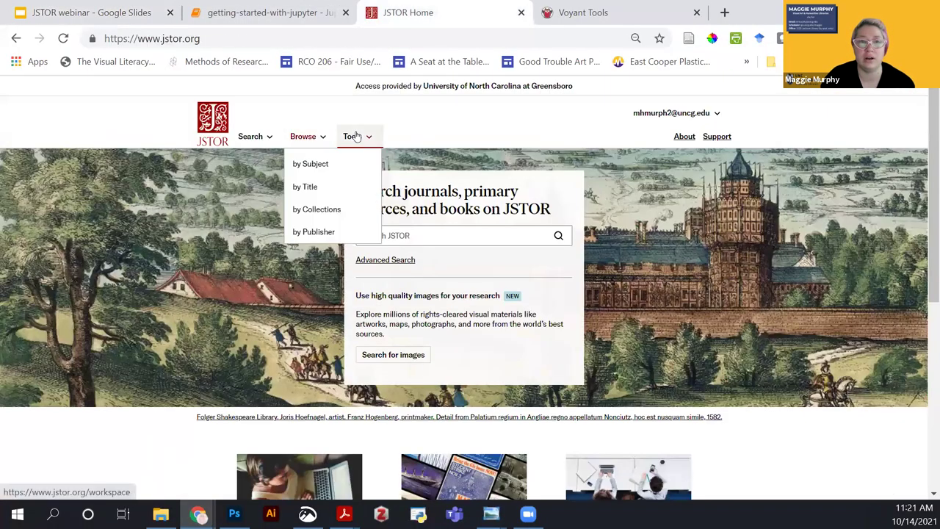
{"action": "mouse_move", "coordinate": [353, 136]}
{"action": "left_click", "coordinate": [398, 246]}
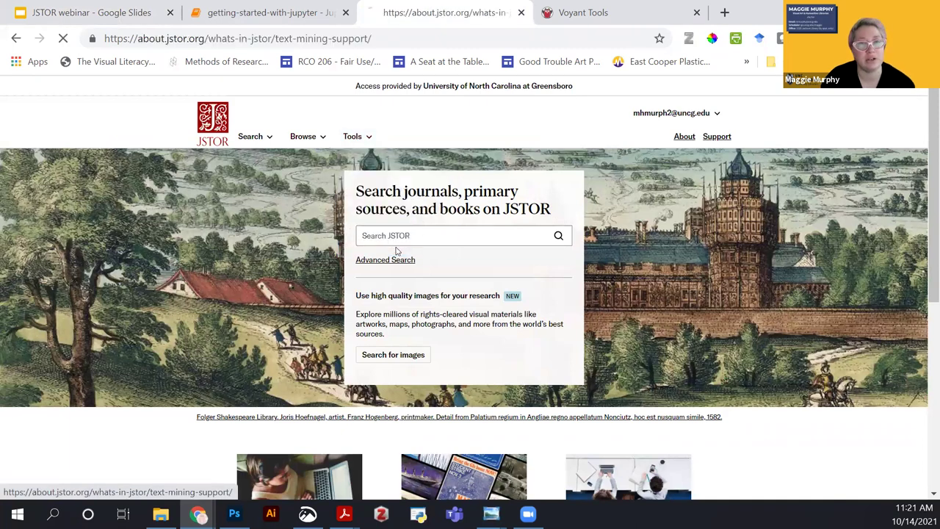
Read through the Data for Research page, then return to the webinar's Text Analysis slide
{"action": "scroll", "coordinate": [395, 251], "scroll_direction": "down", "scroll_amount": 3}
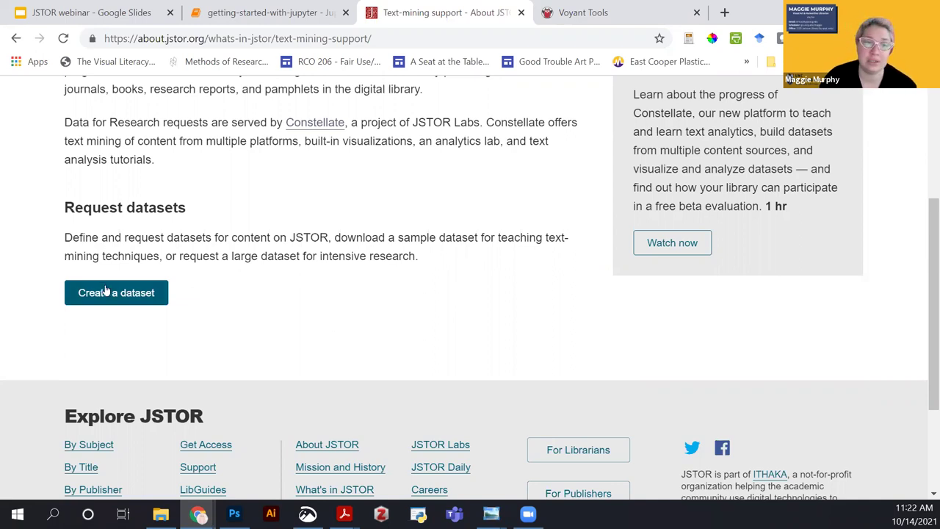
{"action": "scroll", "coordinate": [448, 341], "scroll_direction": "up", "scroll_amount": 1}
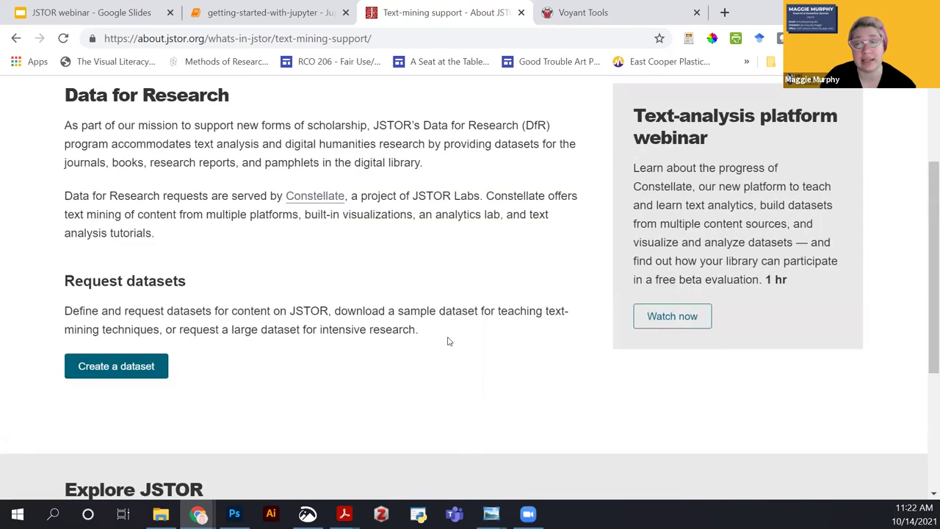
{"action": "scroll", "coordinate": [458, 370], "scroll_direction": "up", "scroll_amount": 1}
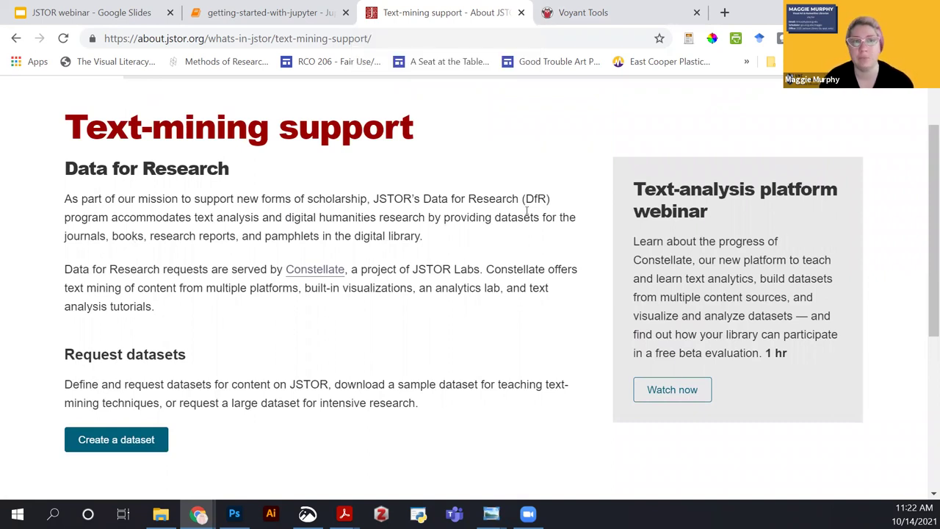
{"action": "left_click", "coordinate": [72, 15]}
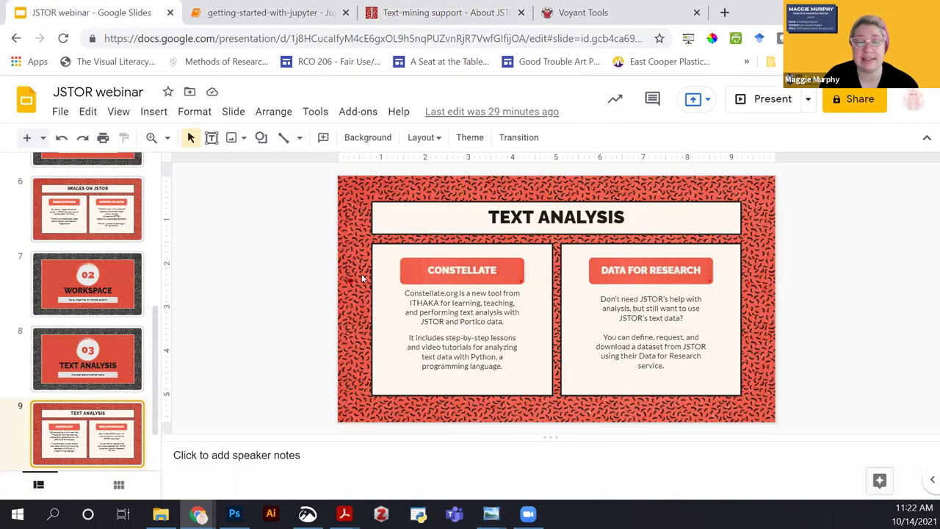